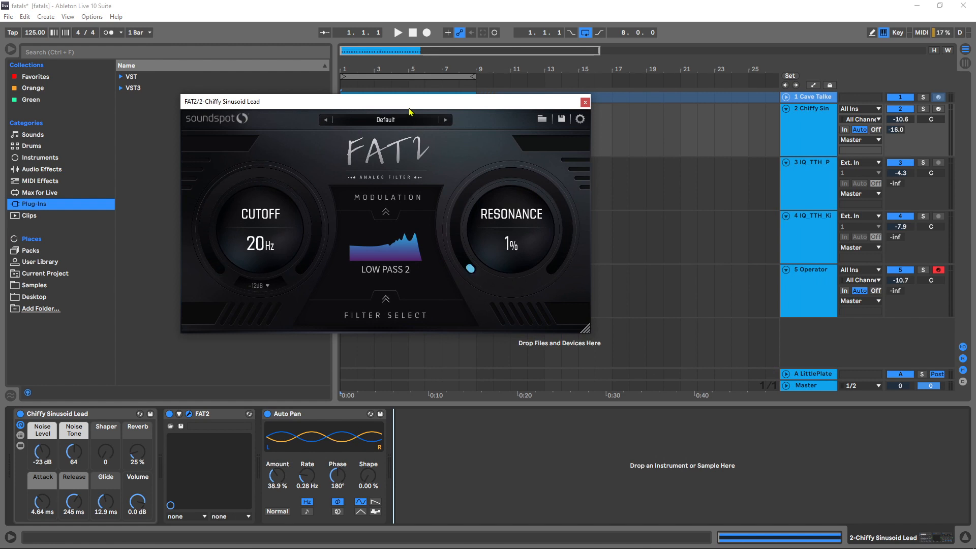
Step: Reposition the FAT2 plugin window and narrow the browser to give the arrangement view more width
left_click_drag(406, 104, 486, 152)
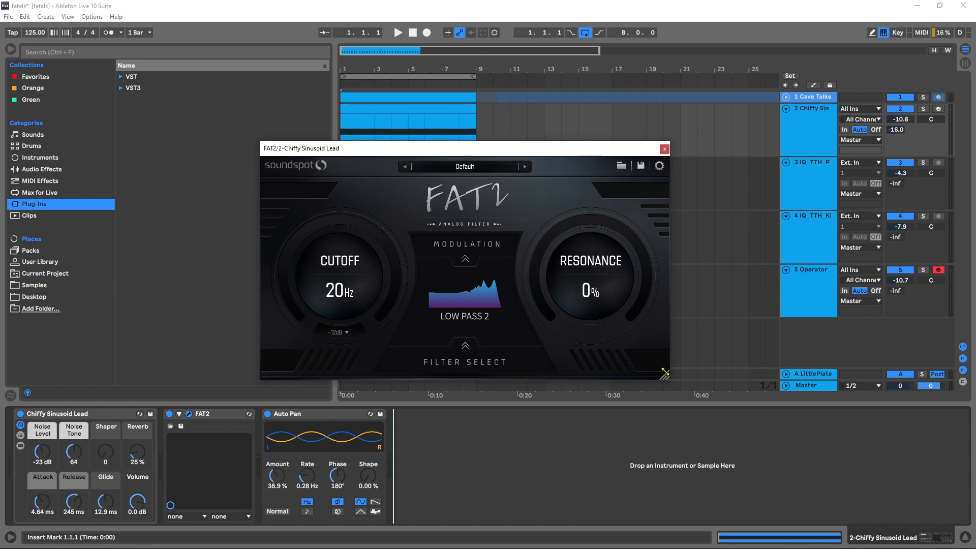
left_click_drag(519, 149, 736, 148)
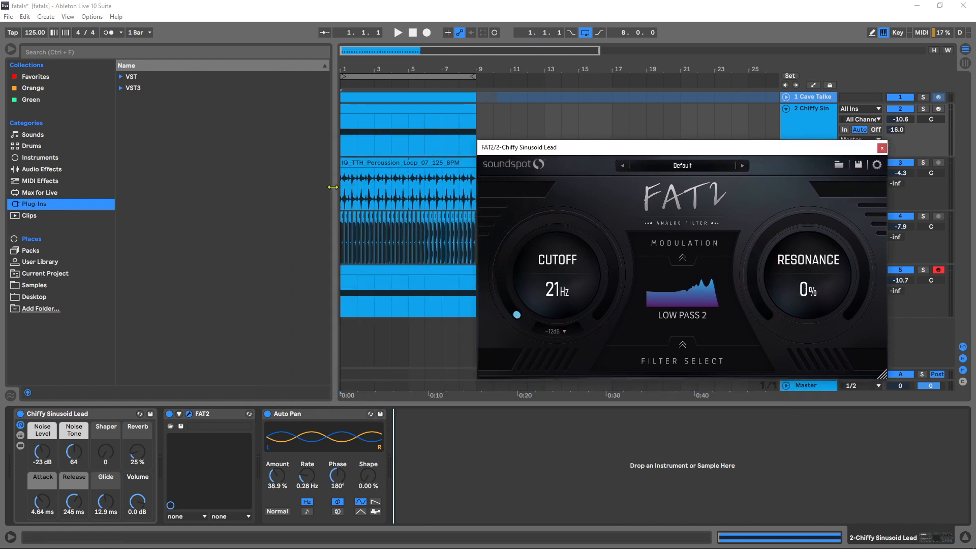
left_click_drag(338, 191, 264, 192)
left_click_drag(518, 152, 381, 142)
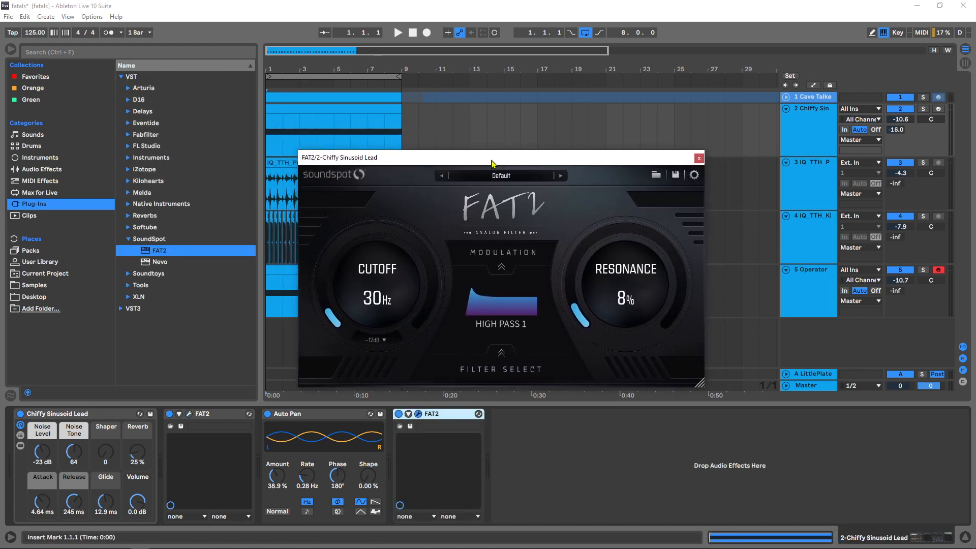
Step: Enlarge the newly added second FAT2 instance's window and reposition it so the whole interface fits on screen
left_click_drag(493, 163, 464, 147)
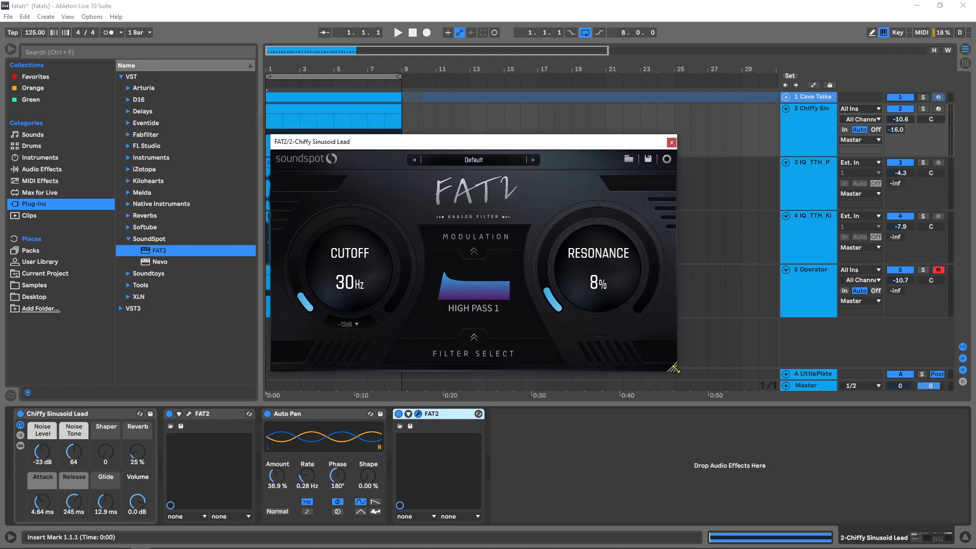
left_click_drag(672, 367, 967, 532)
left_click_drag(643, 142, 540, 85)
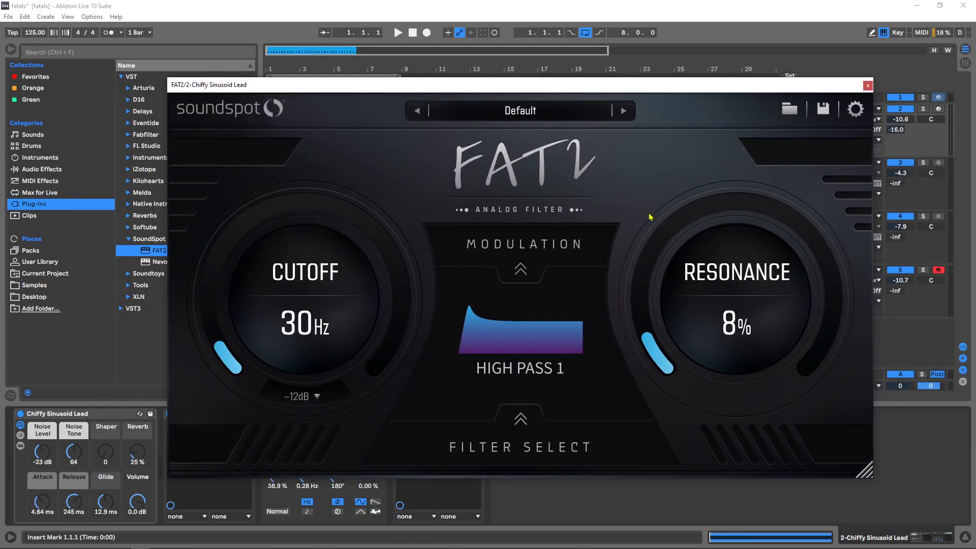
Step: Set the FAT2 cutoff to 45 Hz and the resonance to 19%, and check the available filter slopes
left_click_drag(327, 311, 346, 296)
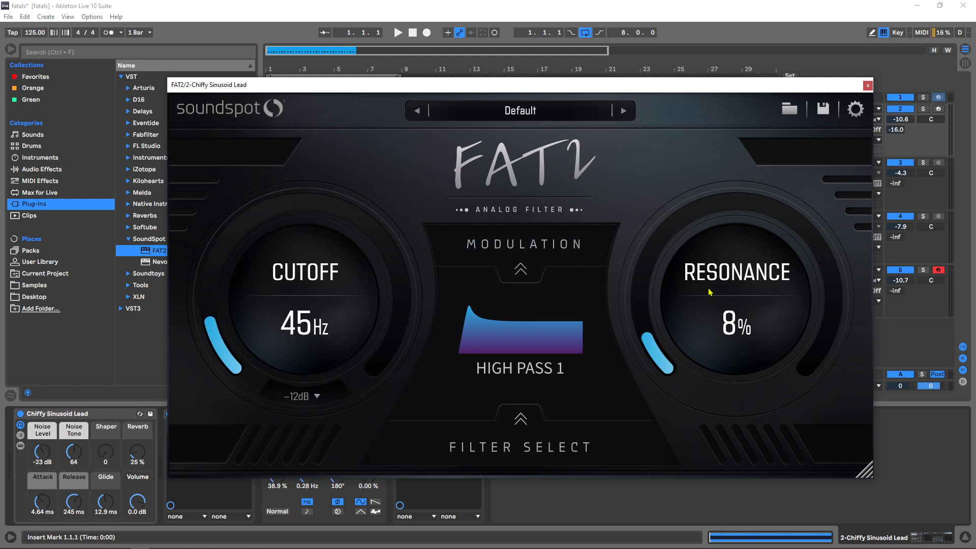
left_click_drag(710, 292, 506, 322)
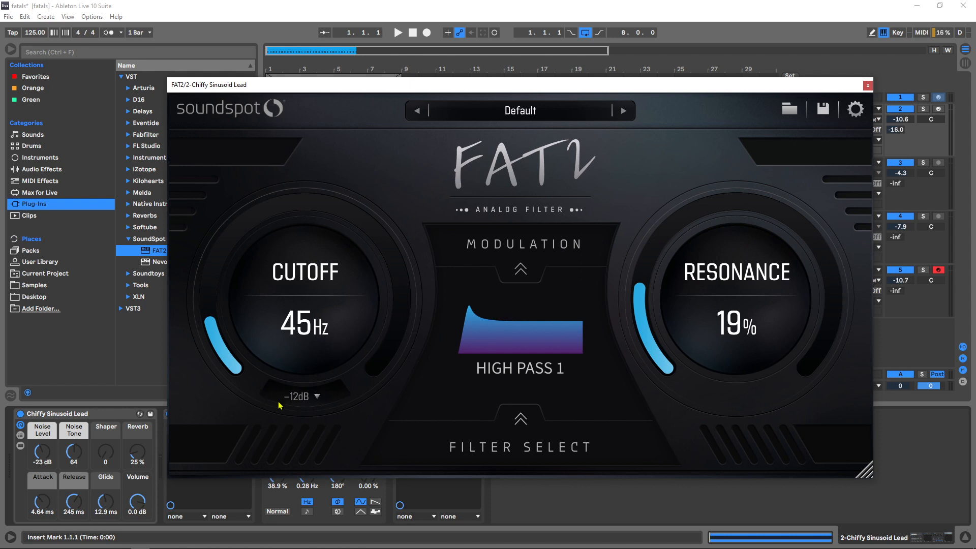
left_click(298, 402)
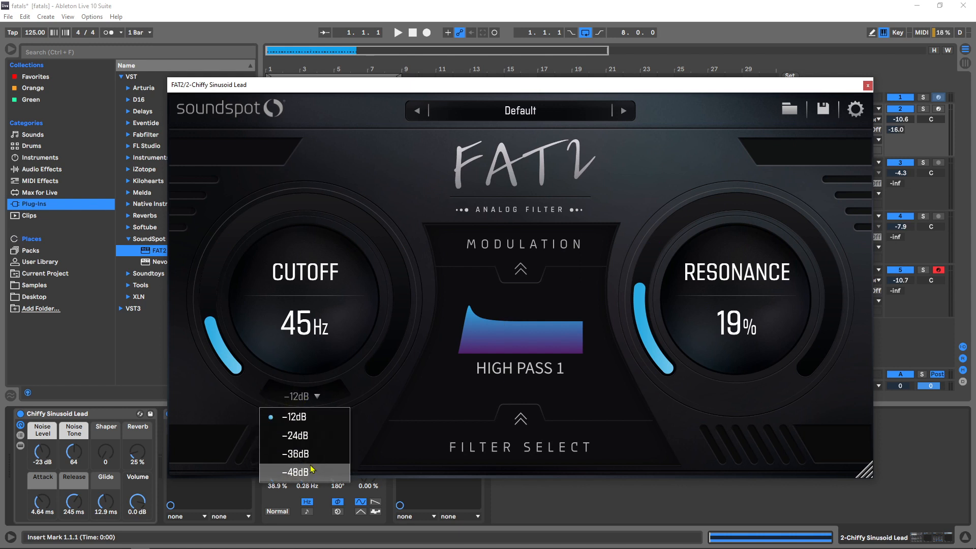
left_click(402, 376)
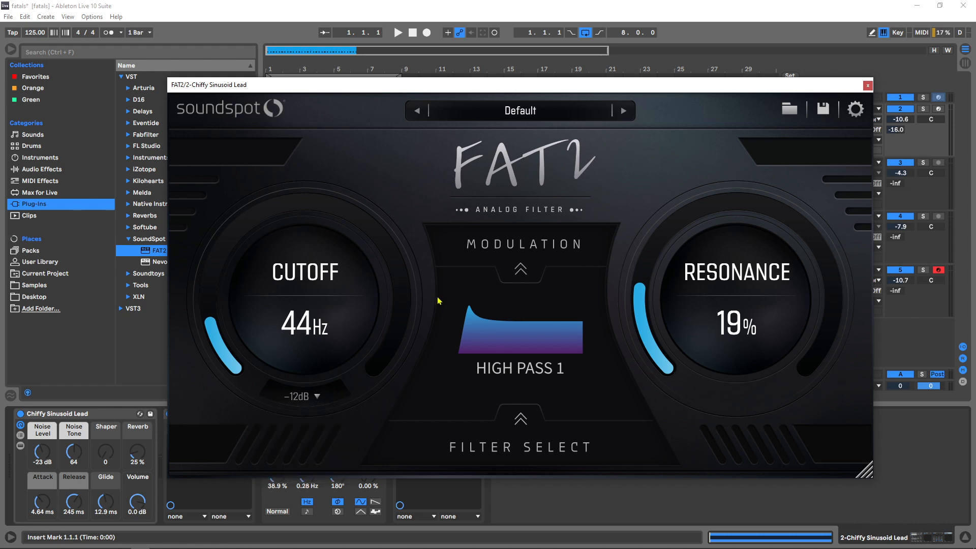
Step: Switch the filter type to FX Filter 3 and set the cutoff to 2.8 kHz
left_click(518, 348)
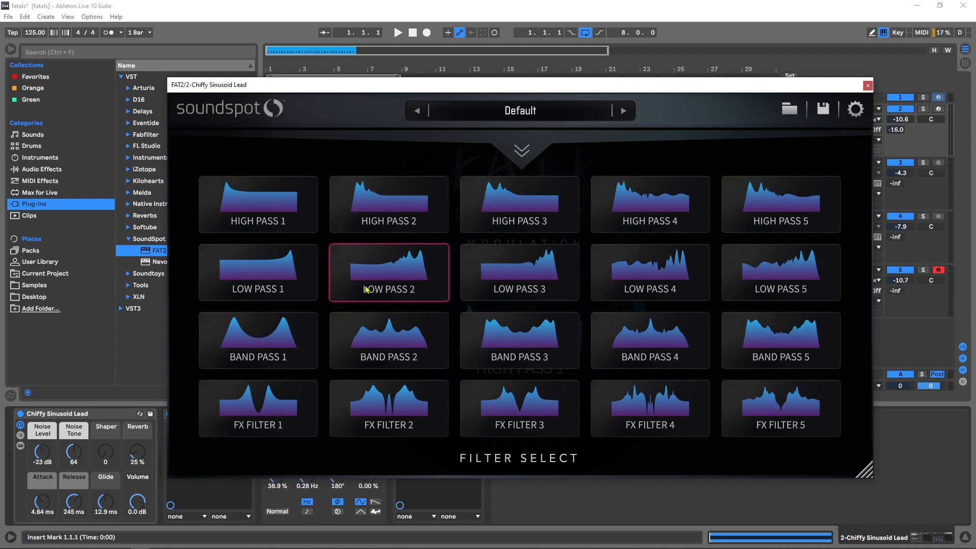
left_click(518, 278)
mouse_move(336, 319)
left_mouse_down()
mouse_move(336, 285)
mouse_move(336, 306)
left_mouse_up()
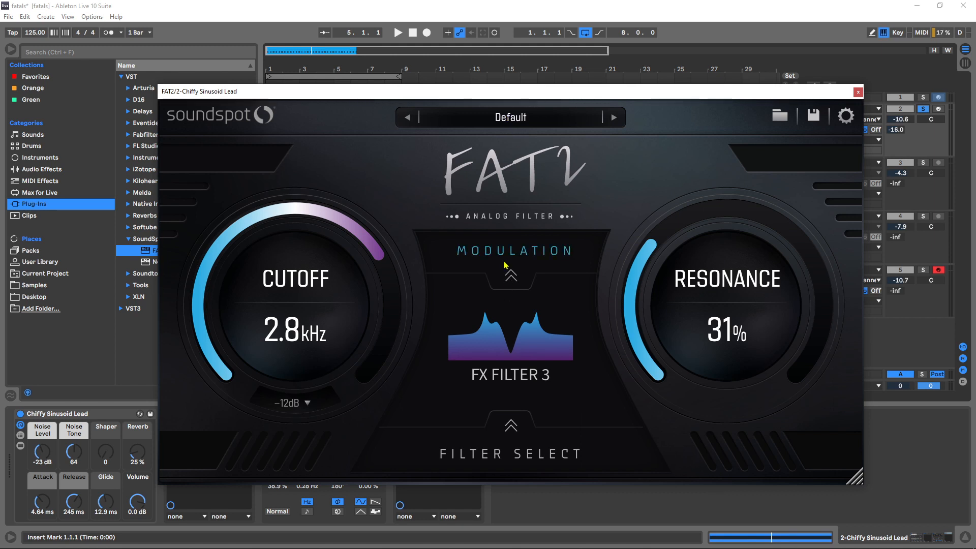
Step: Show the modulation editor and enable Envelope 1
left_click(511, 277)
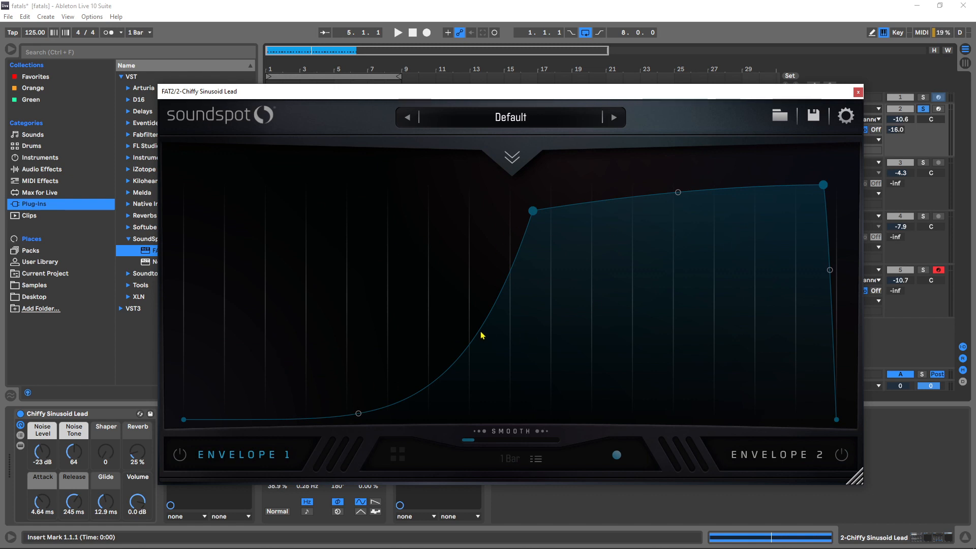
left_click(203, 458)
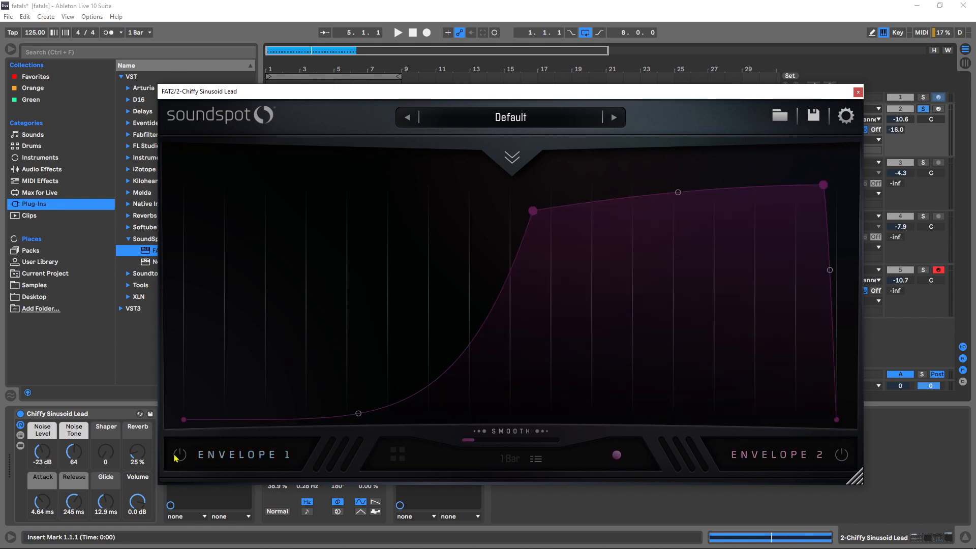
left_click(199, 460)
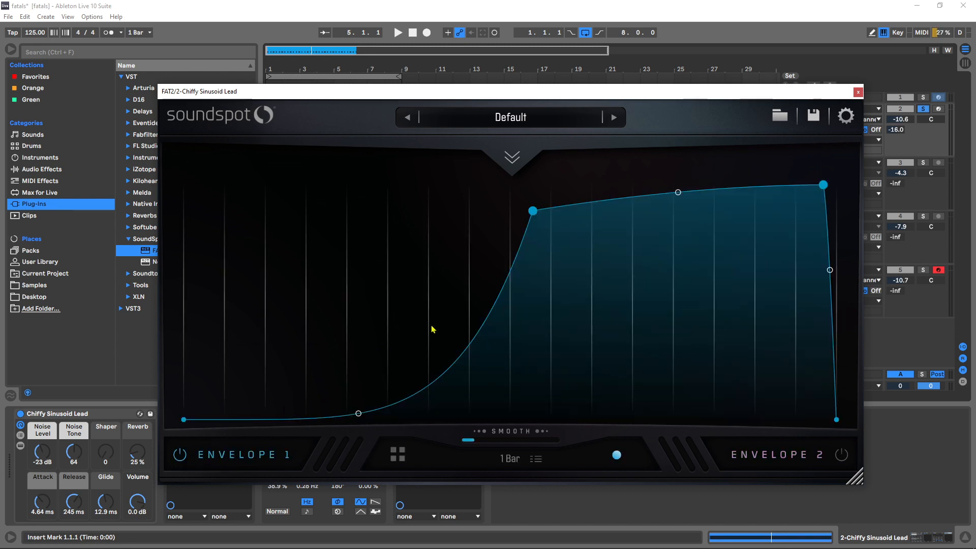
Step: Reshape the Envelope 1 curve with an added early peak, a curved dip at 232 Hz and the middle peak at 6.1 kHz
left_click(472, 344)
left_click_drag(472, 344, 372, 247)
left_click(620, 201)
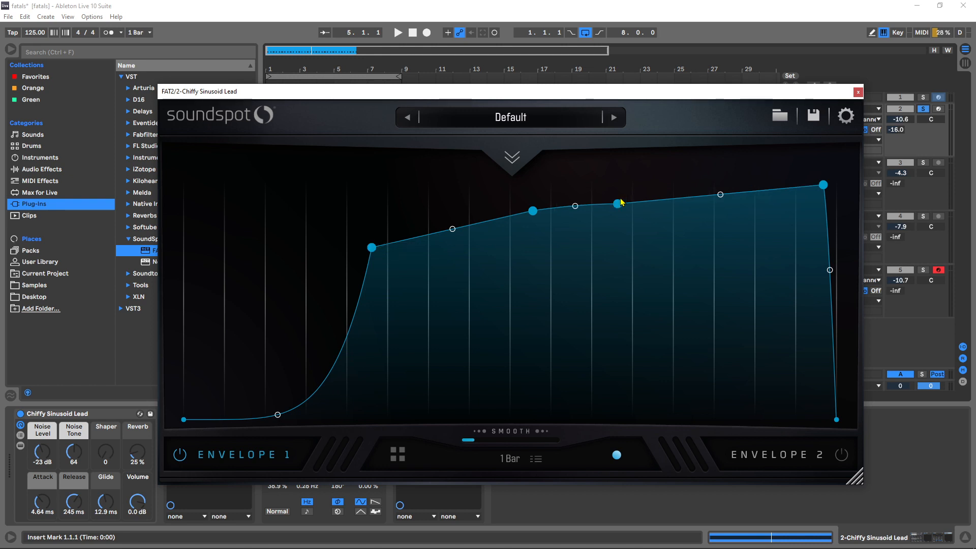
left_click_drag(620, 201, 644, 337)
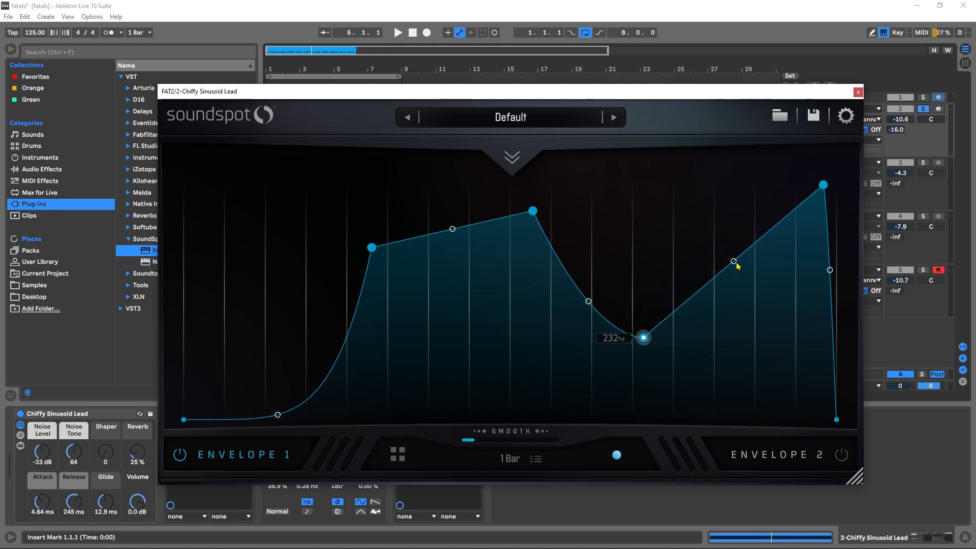
left_click_drag(734, 259, 756, 305)
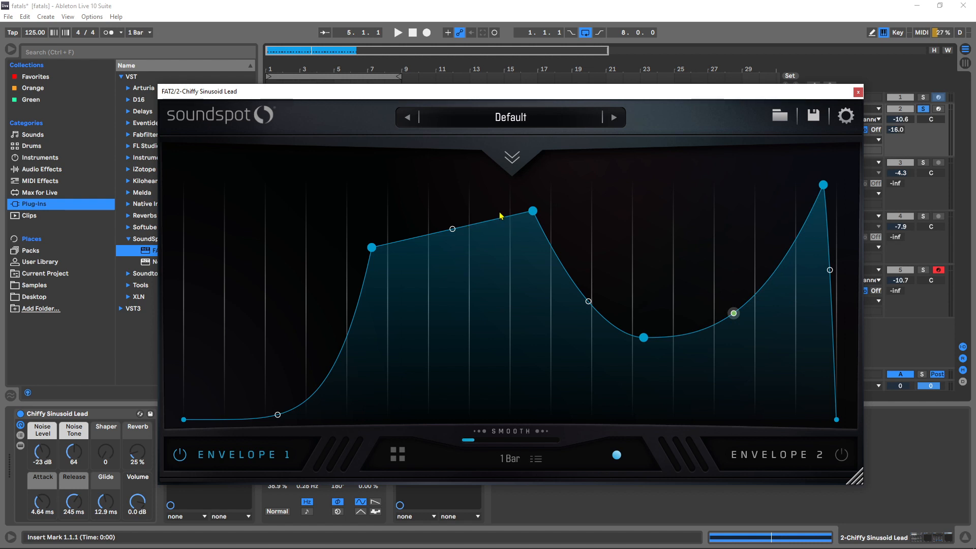
left_click_drag(533, 211, 499, 224)
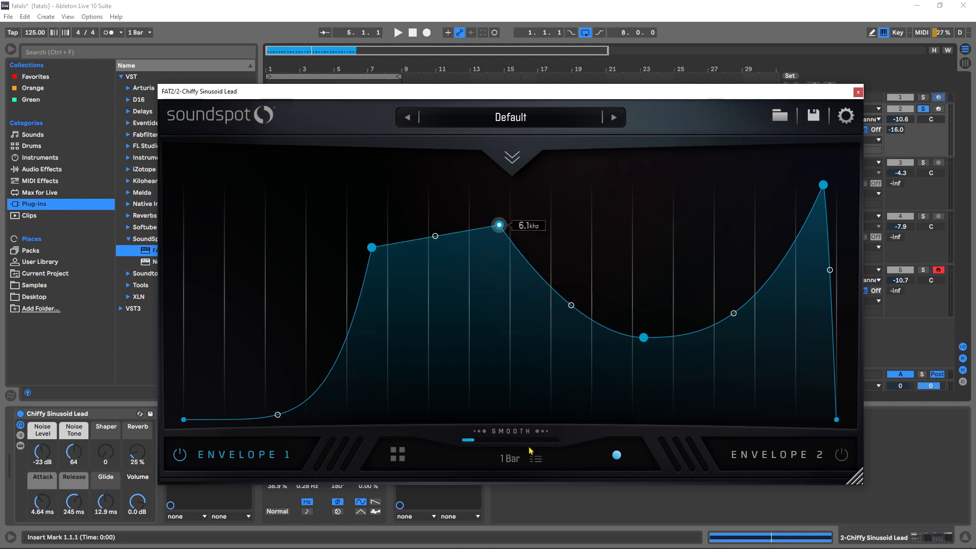
Step: Set the Envelope 1 length to 1/8 and reposition its two early peaks, trying grid snapping on and off
left_click(510, 459)
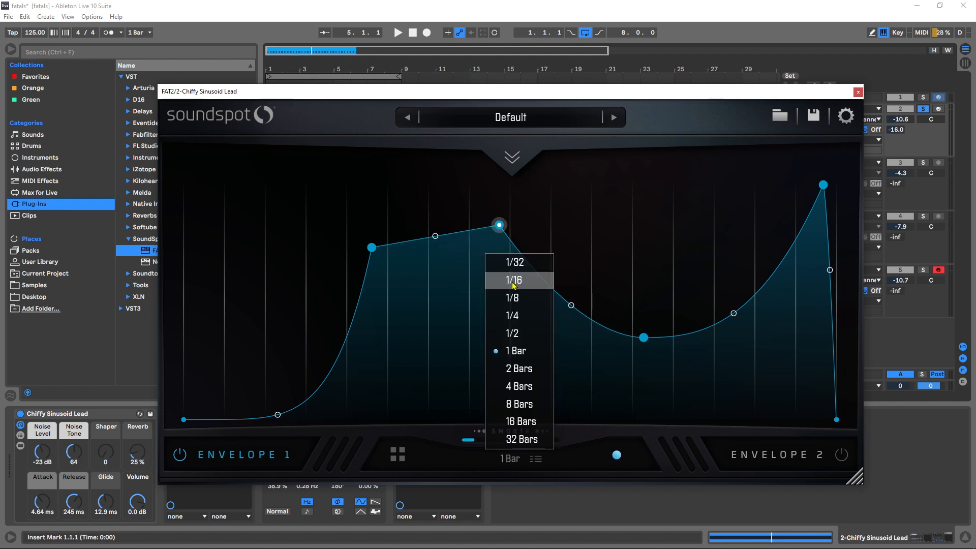
left_click(525, 304)
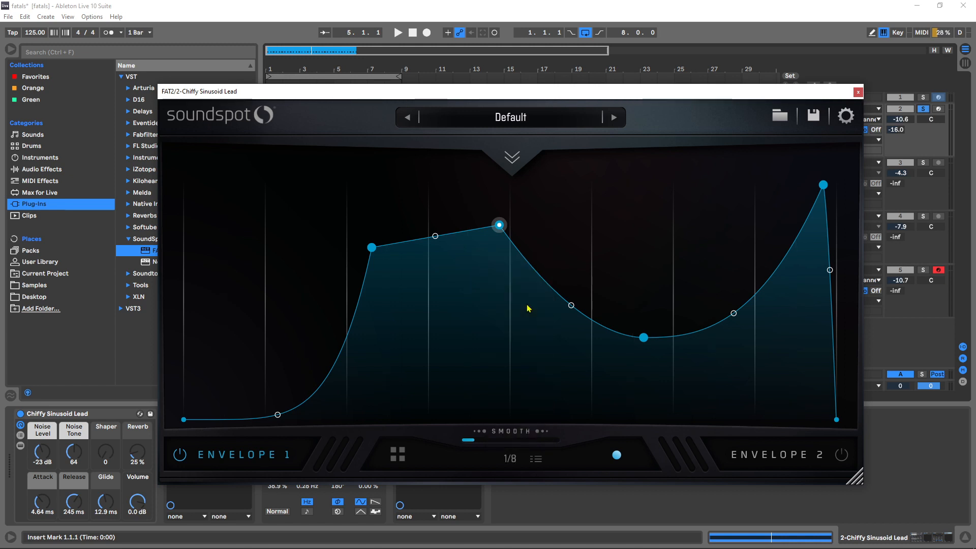
left_click(405, 460)
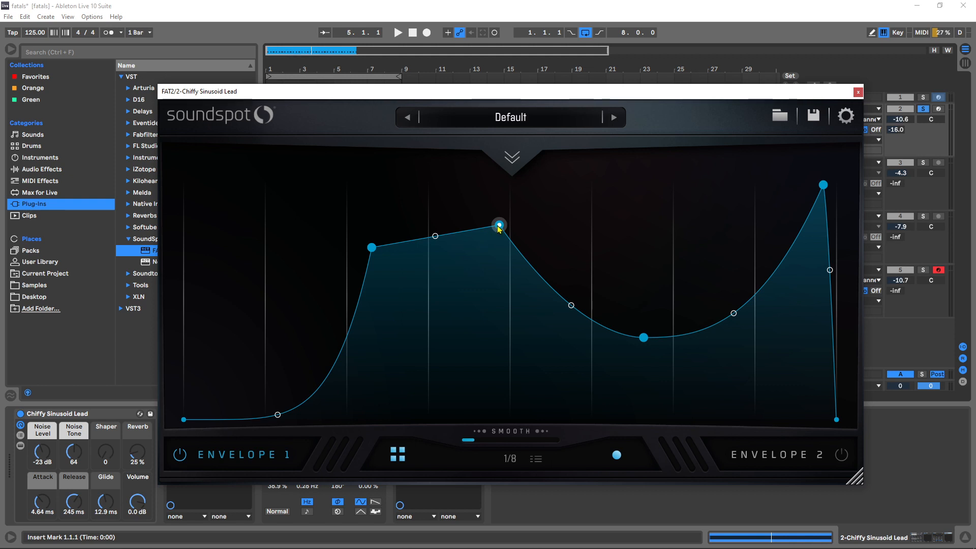
mouse_move(500, 224)
left_mouse_down()
mouse_move(643, 223)
mouse_move(512, 233)
left_mouse_up()
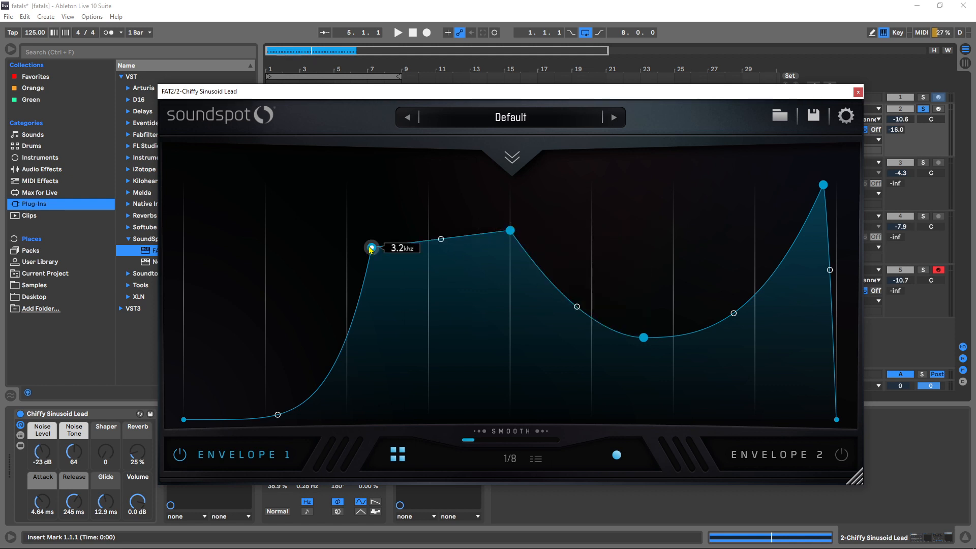
mouse_move(371, 247)
left_mouse_down()
mouse_move(345, 254)
mouse_move(386, 247)
left_mouse_up()
left_click(400, 459)
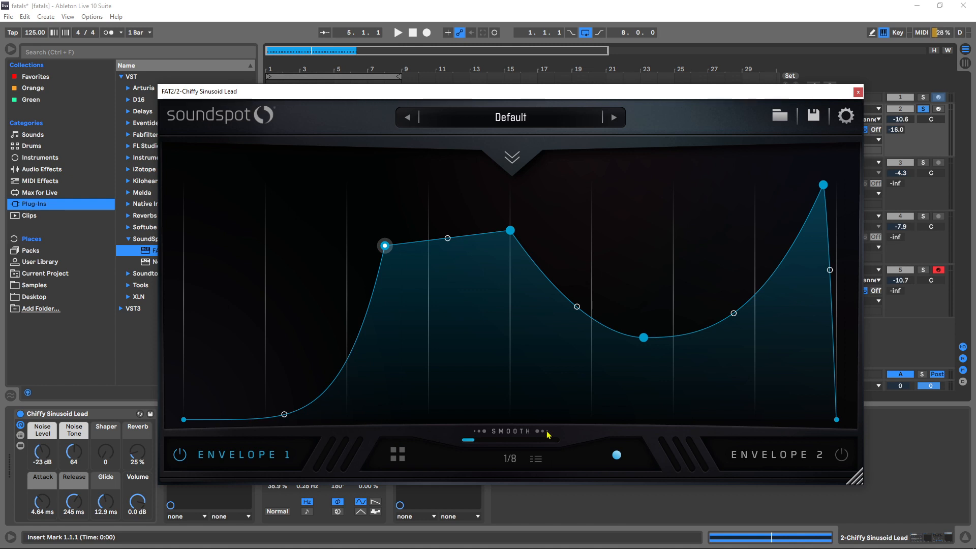
Step: Adjust the smoothing of Envelope 1 and enable Envelope 2, returning to the main filter view
mouse_move(471, 438)
left_mouse_down()
mouse_move(549, 447)
mouse_move(485, 442)
left_mouse_up()
left_click(764, 454)
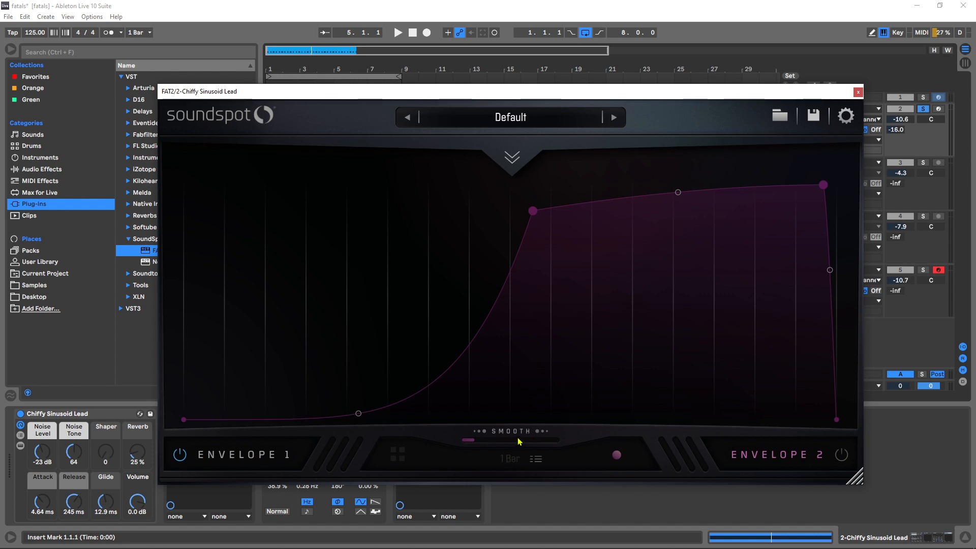
left_click(842, 456)
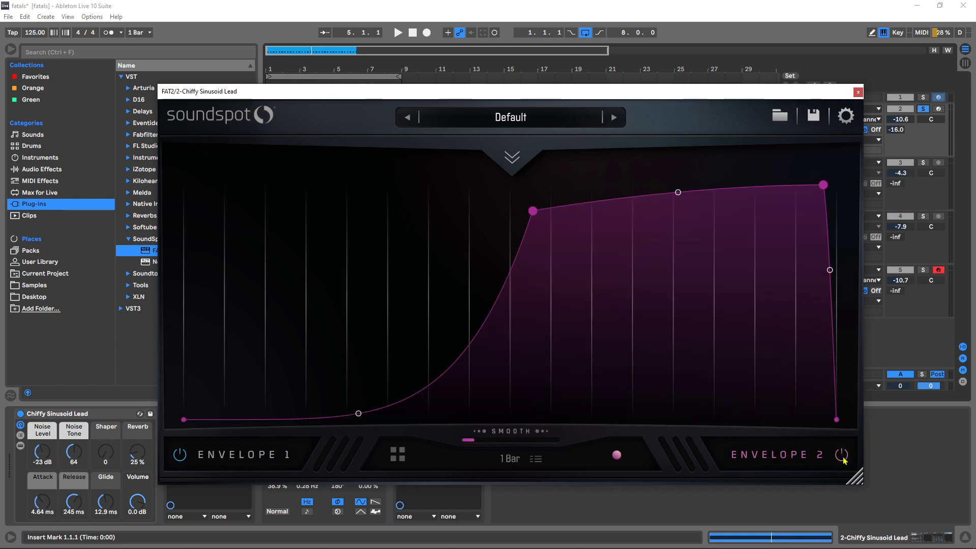
left_click(512, 158)
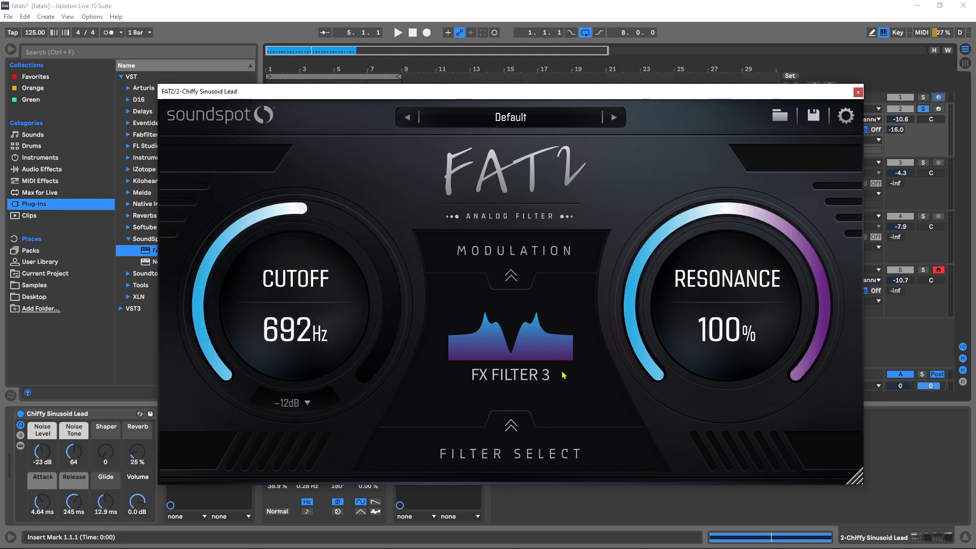
Step: Close the plugin window and delete the second FAT2 device placed after Auto Pan
left_click(859, 93)
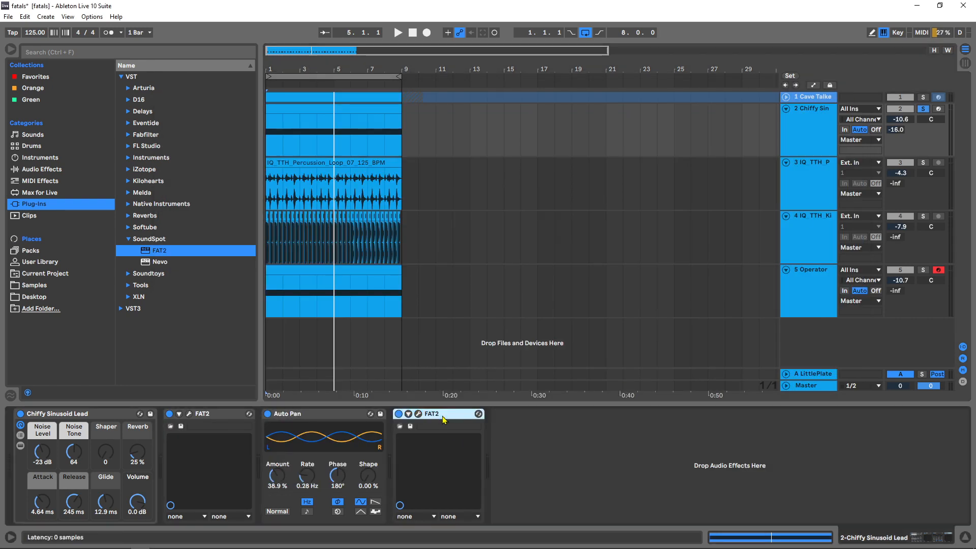
key("Delete")
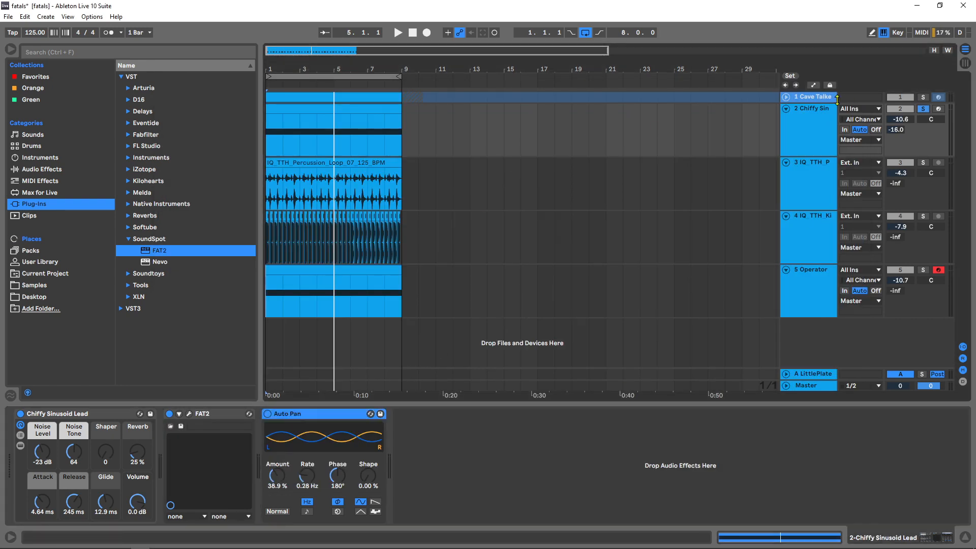
Step: Collapse tracks 3 to 5 and keep only the Chiffy Sinusoid Lead track expanded and selected
left_click(786, 108)
left_click(796, 127)
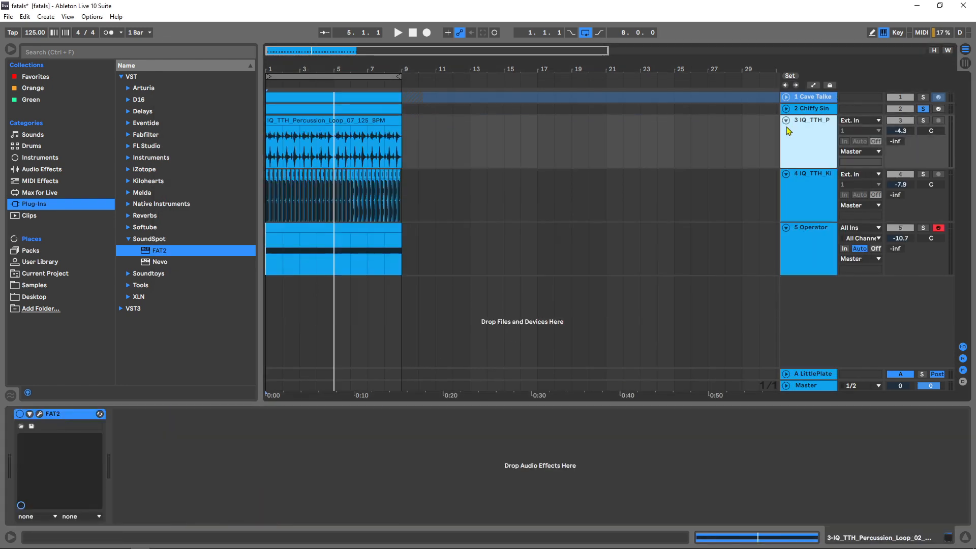
left_click(786, 120)
left_click(786, 132)
left_click(786, 143)
left_click(789, 110)
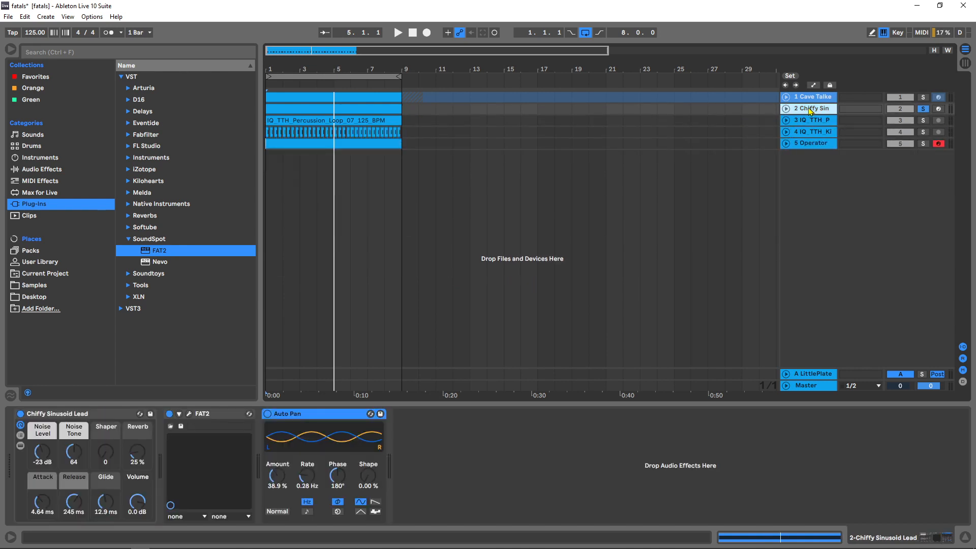
left_click(786, 109)
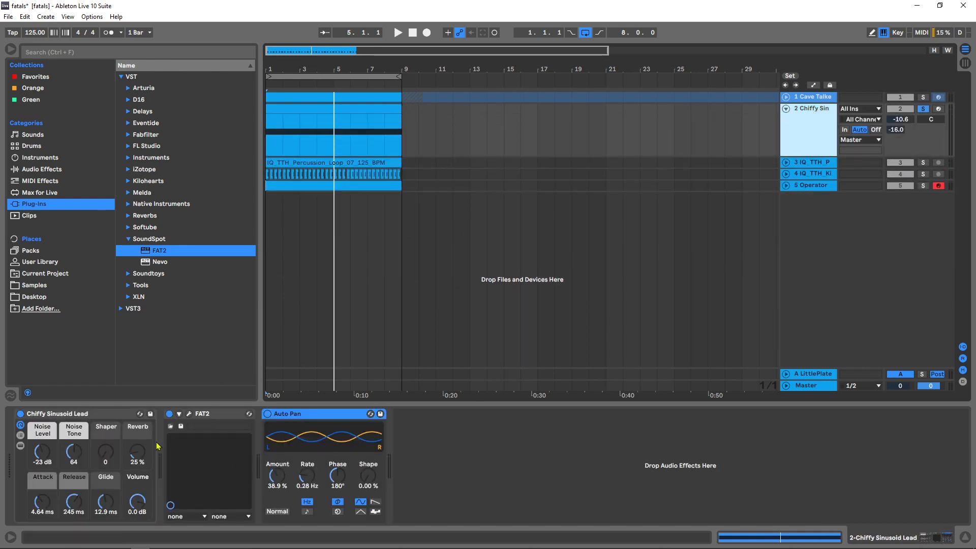
Step: Audition the Chiffy Sinusoid Lead from the start with FAT2 bypassed, and again with FAT2 enabled and its window open
left_click(169, 413)
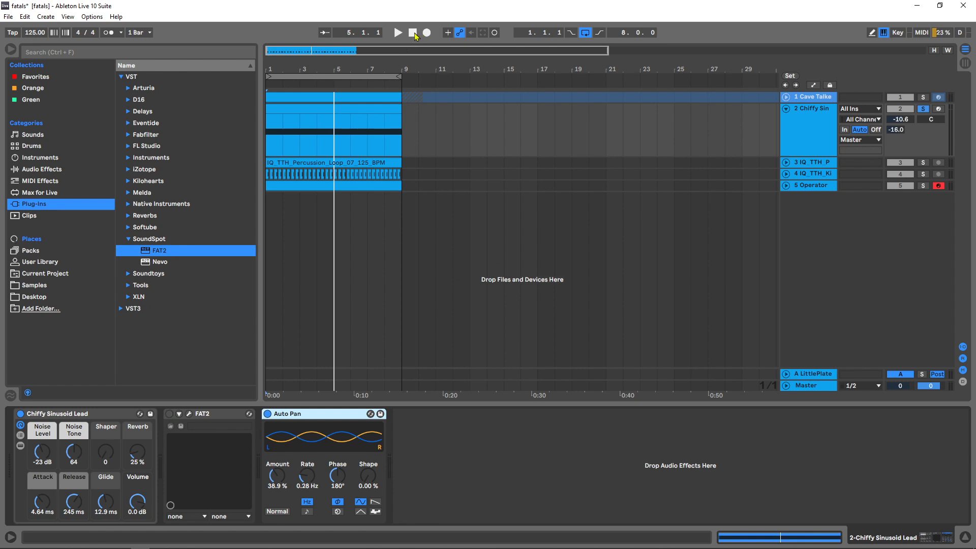
left_click(414, 33)
left_click(398, 34)
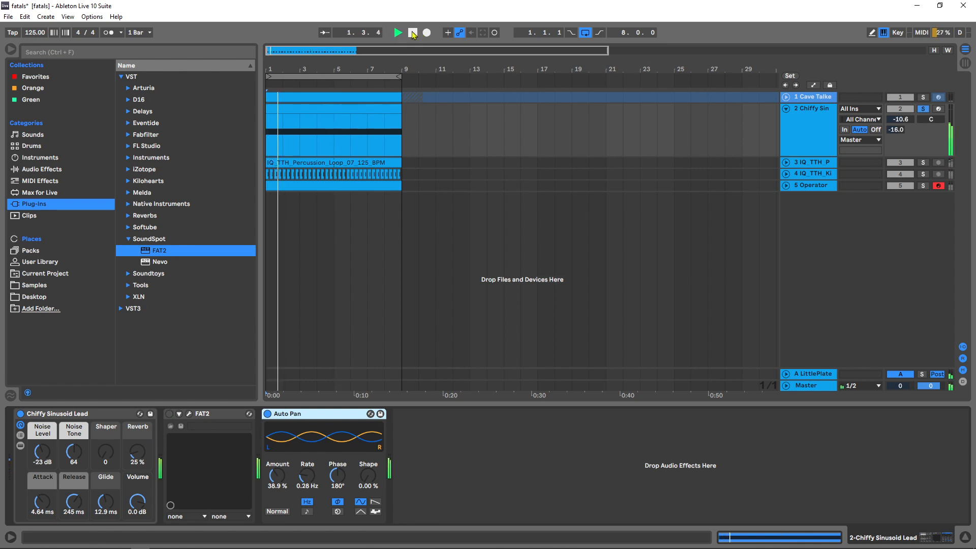
left_click(413, 33)
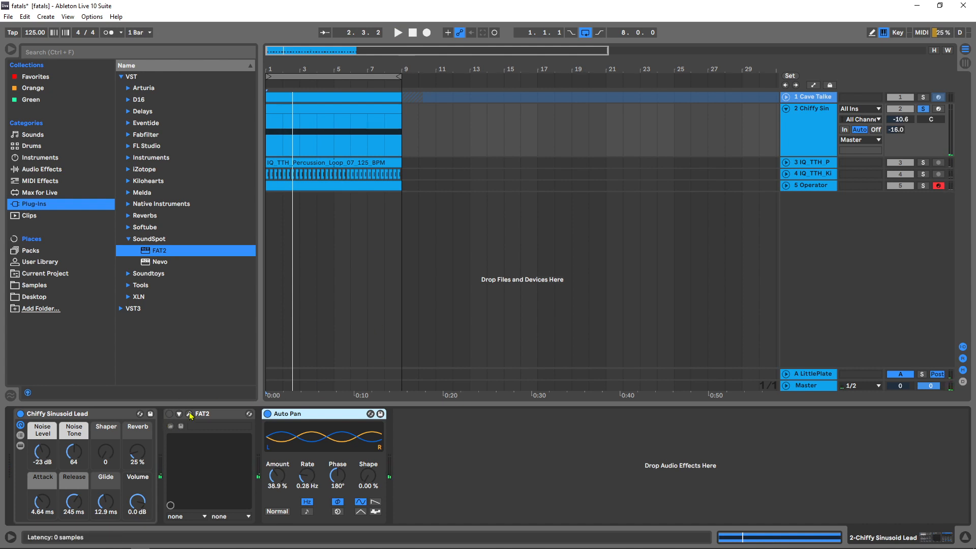
key("space")
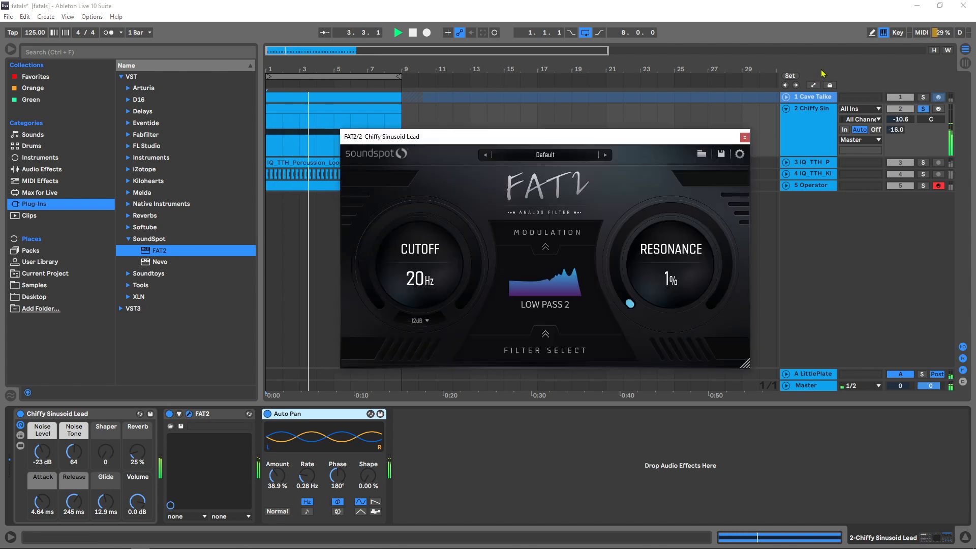
Step: Stop playback and view Envelope 1 and Envelope 2 in the modulation view of the Chiffy Sinusoid Lead's FAT2
key("space")
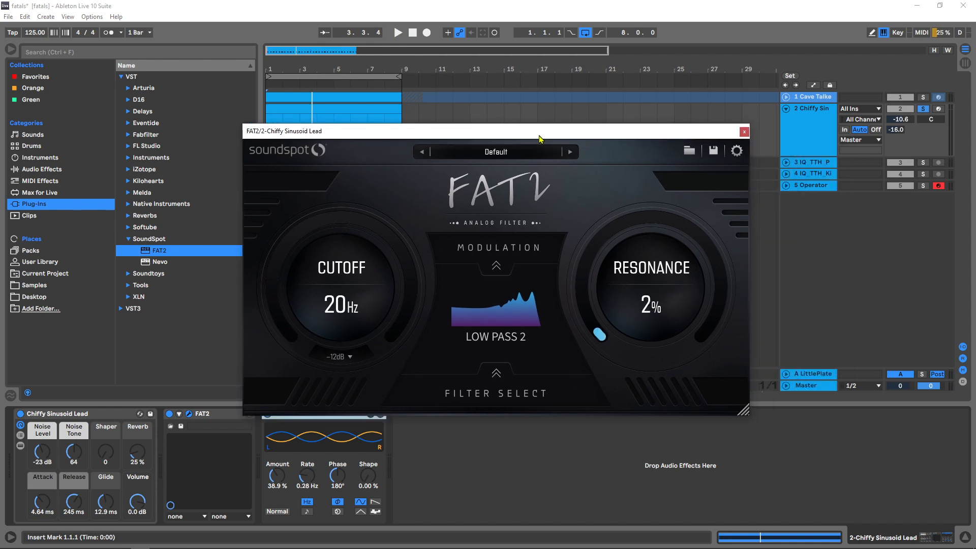
left_click(497, 269)
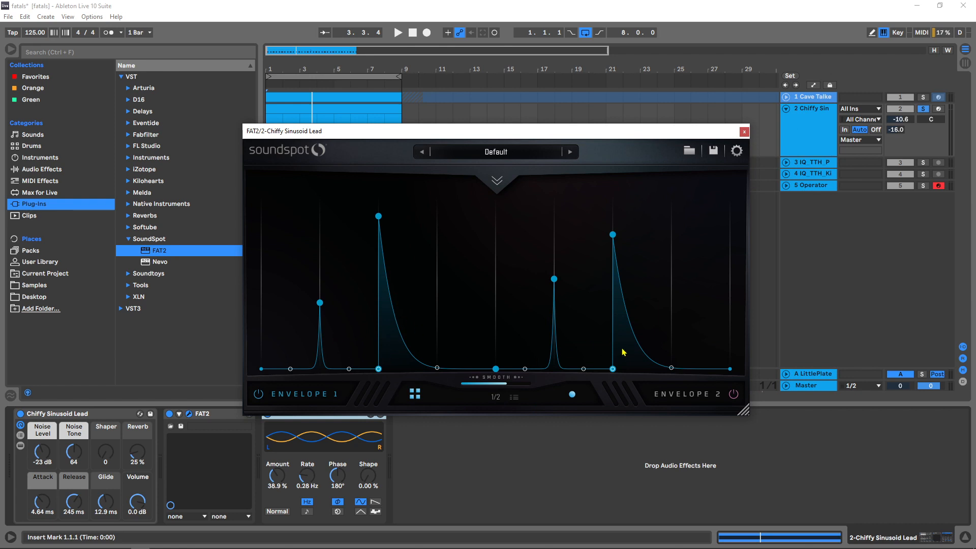
left_click(671, 400)
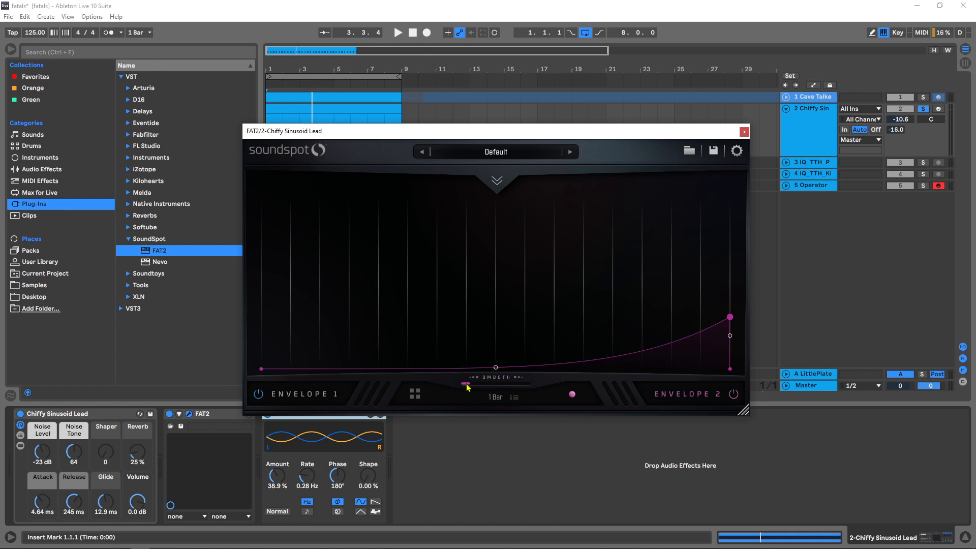
left_click(300, 395)
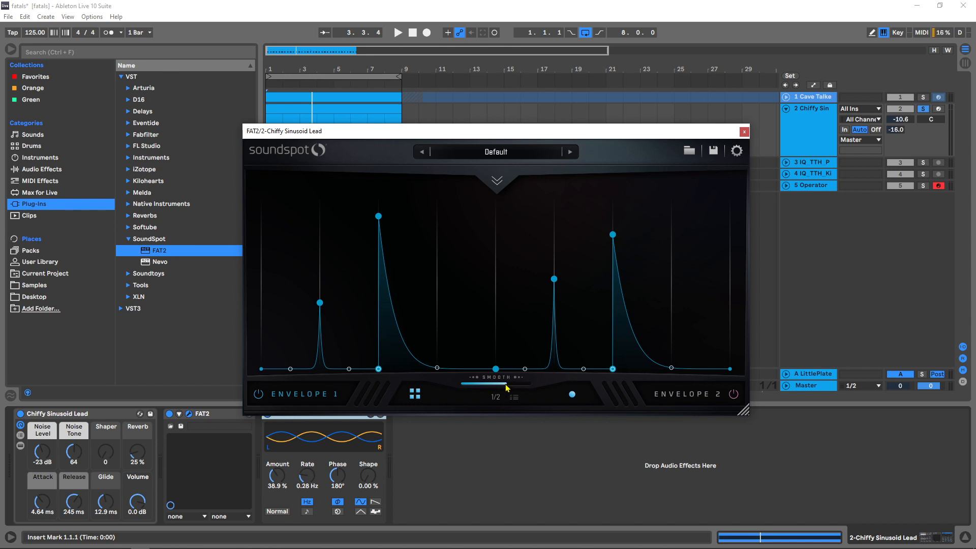
Step: Play the lead while varying Envelope 1's smoothing, leave it at a low amount, and close the plugin window
key("space")
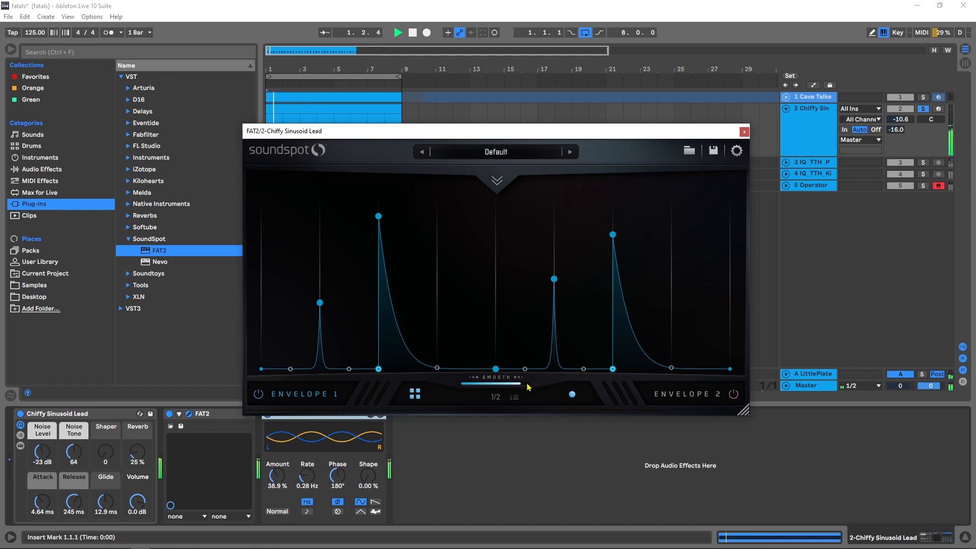
left_click_drag(538, 388, 497, 389)
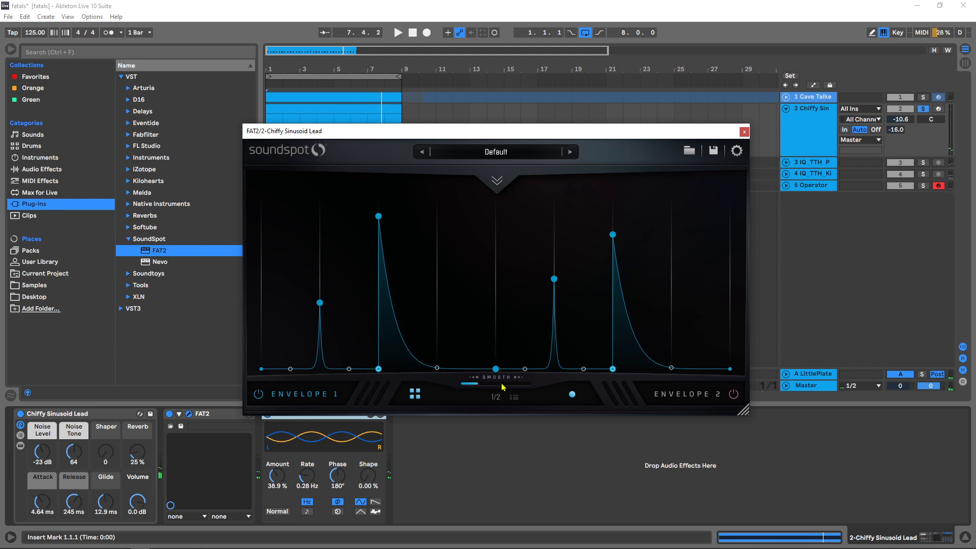
left_click(743, 132)
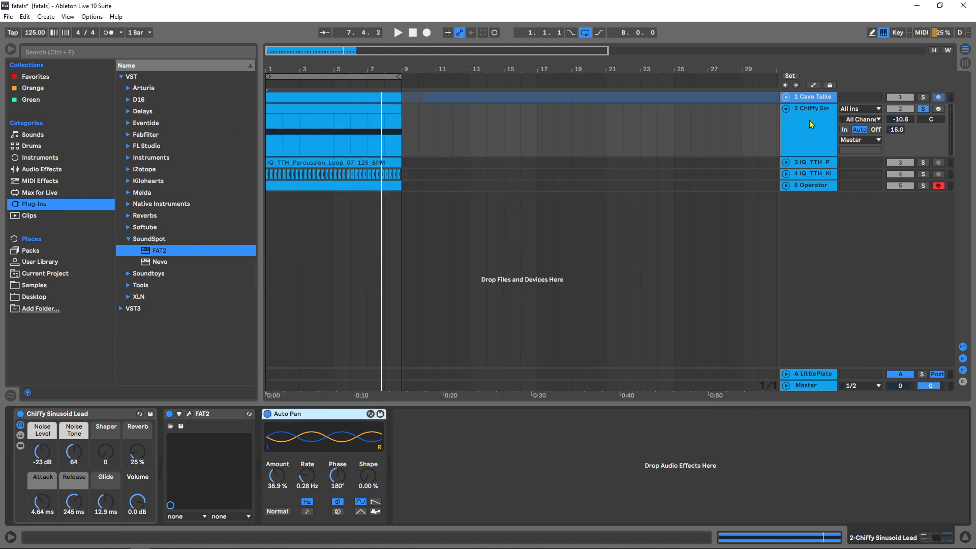
Step: Expand and solo the IQ_TTH Percussion Loop track and audition it with FAT2 bypassed, and again with FAT2 enabled and its window open
left_click(315, 452)
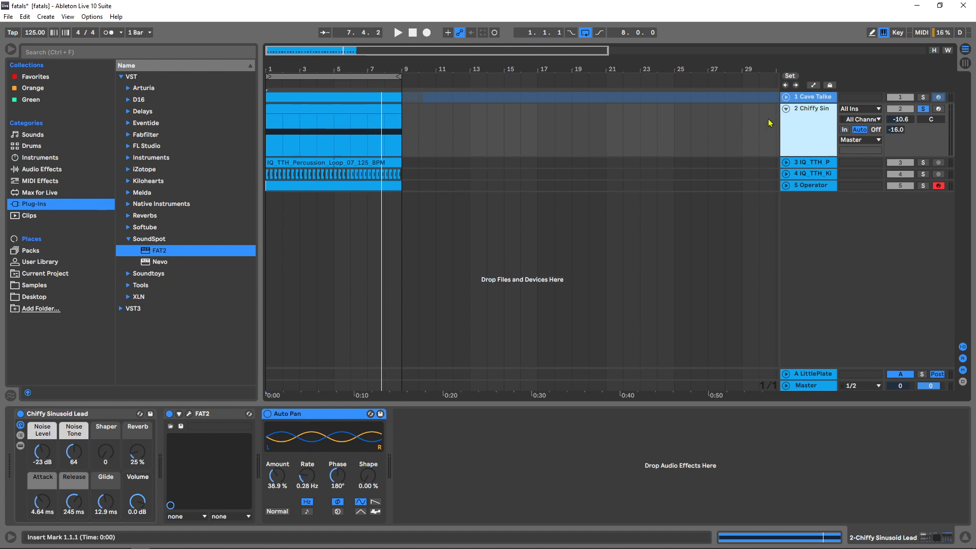
left_click(790, 168)
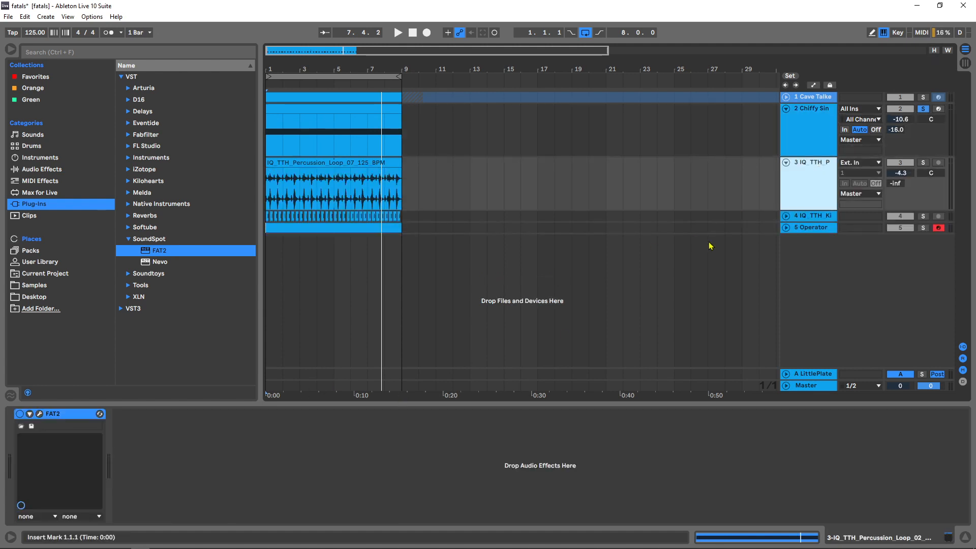
left_click(923, 163)
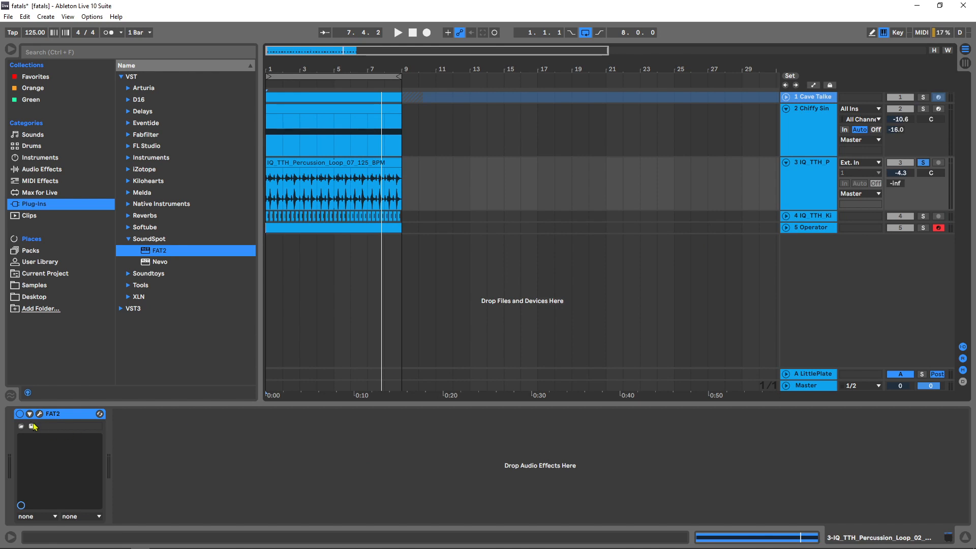
left_click(77, 336)
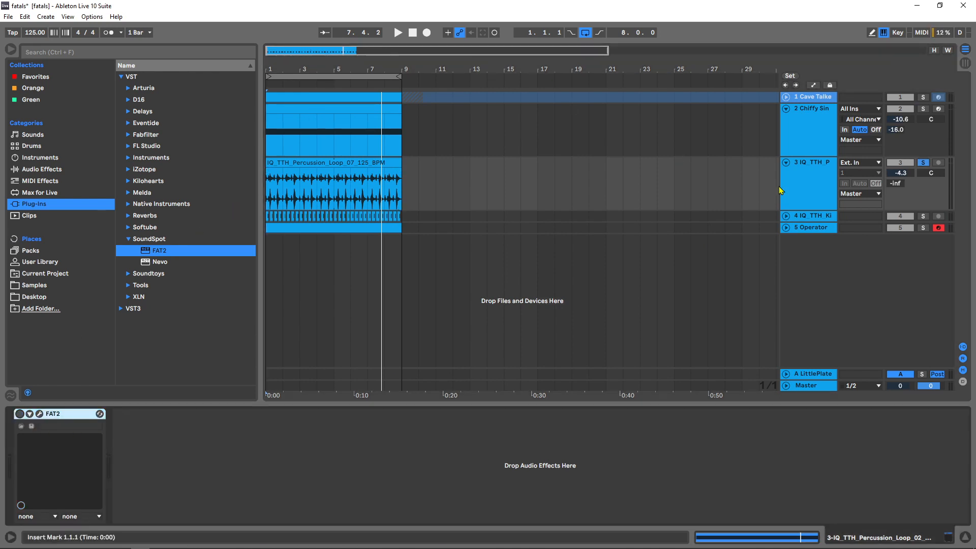
key("space")
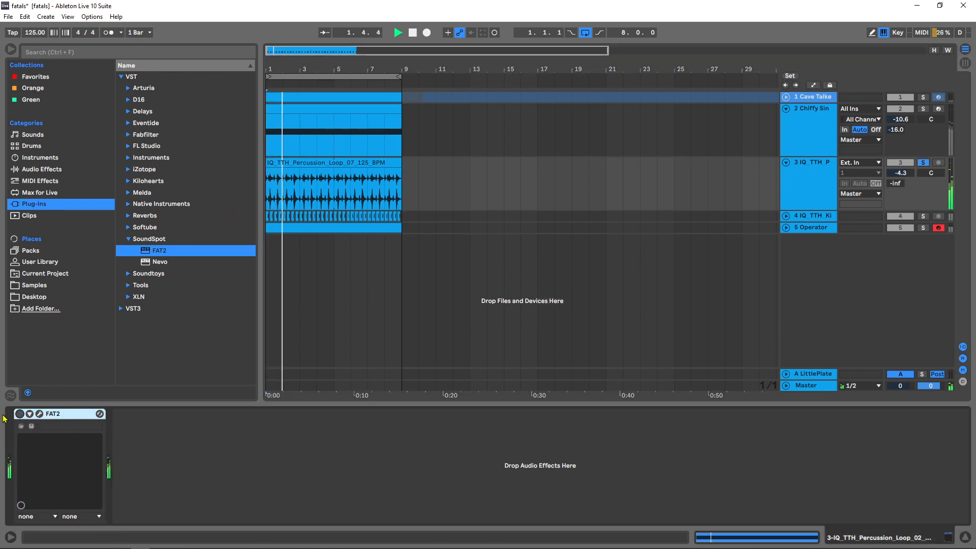
left_click(39, 414)
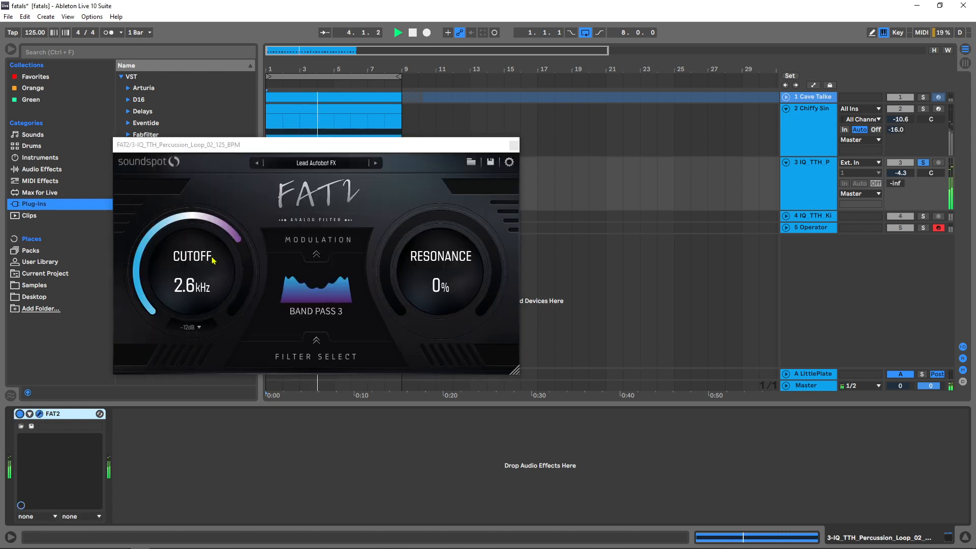
left_click_drag(276, 153, 530, 172)
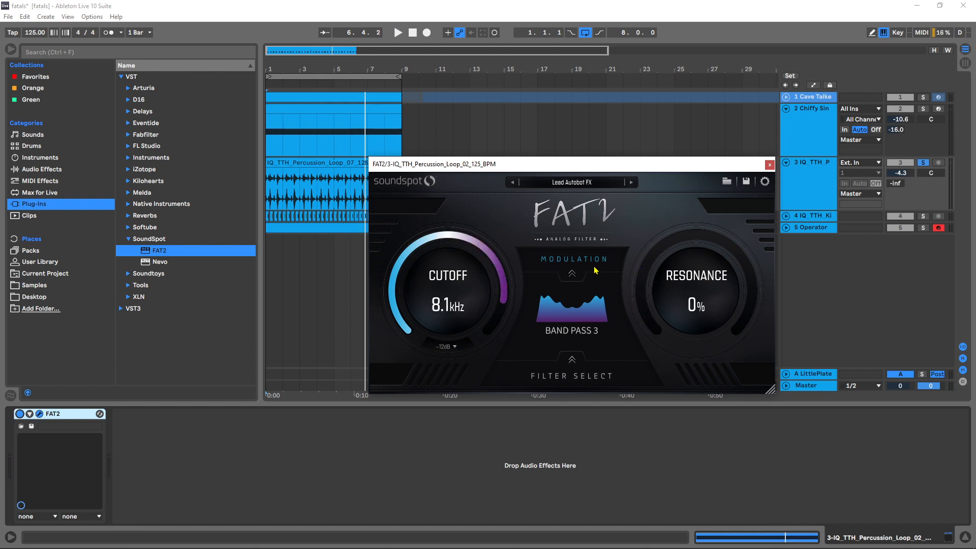
Step: Unsolo the percussion loop track, audition the full mix briefly, and close its FAT2 window
left_click(924, 163)
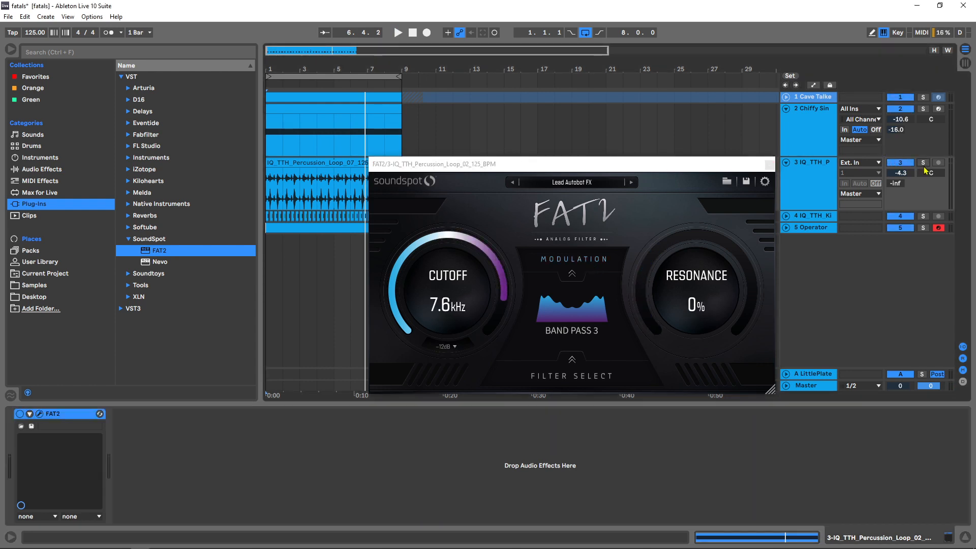
key("space")
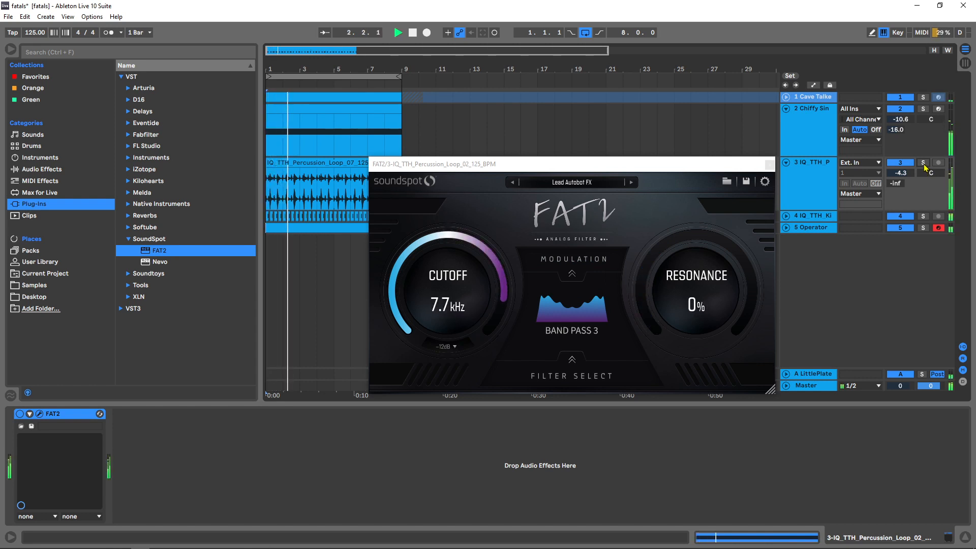
key("space")
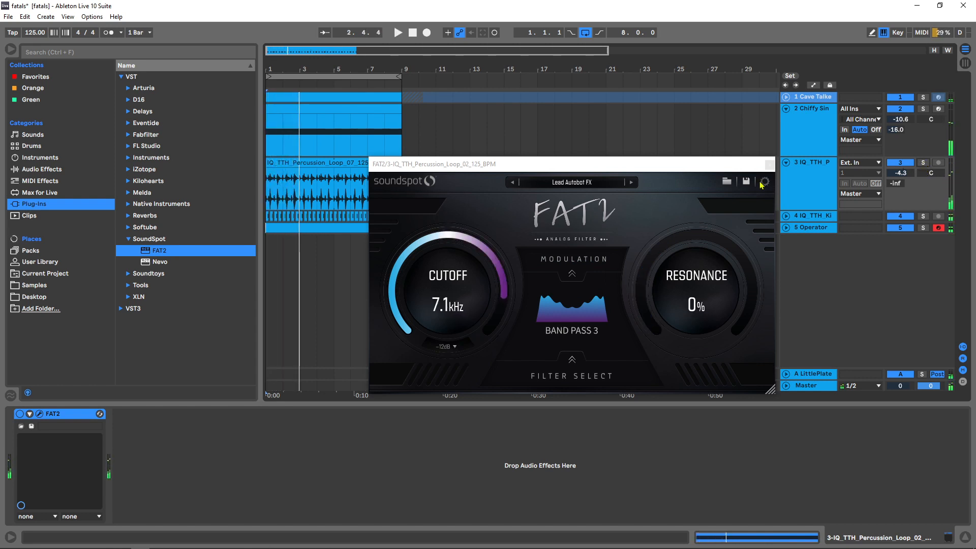
left_click(770, 164)
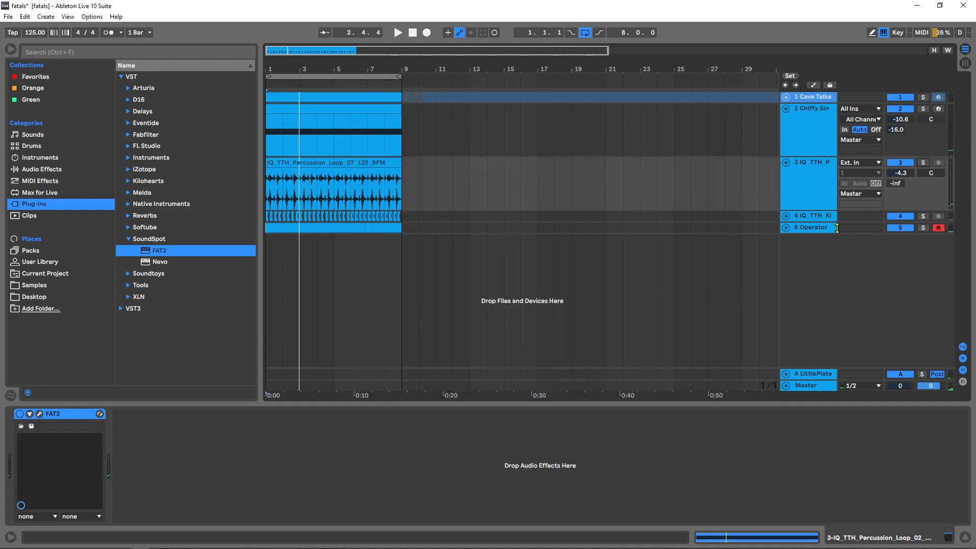
Step: Expand and solo the Operator track, and audition it with its FAT2 window open
left_click(786, 228)
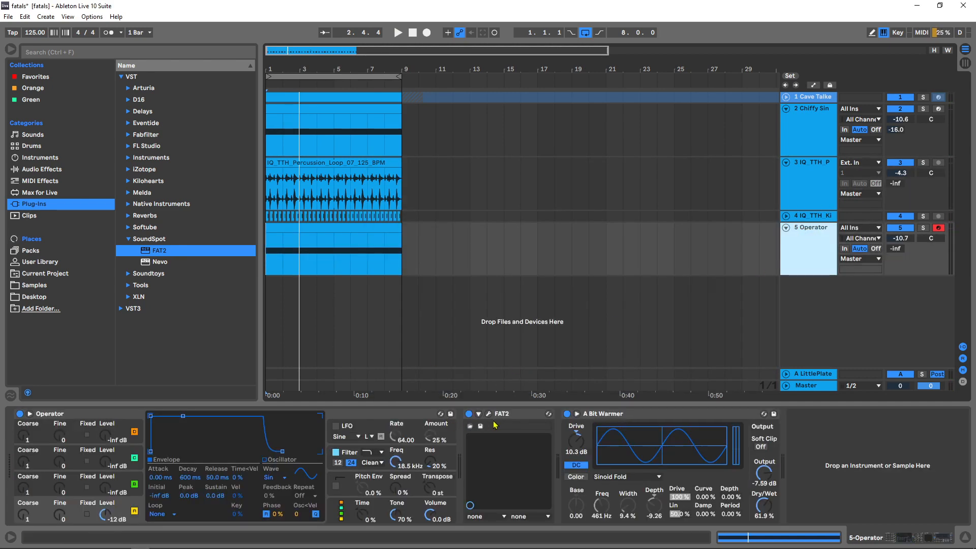
left_click(488, 414)
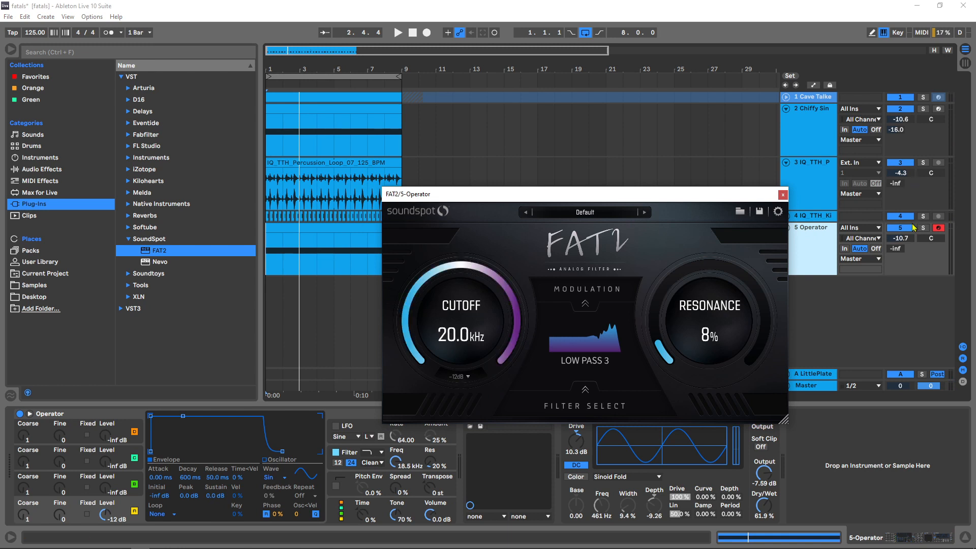
left_click(905, 230)
key("space")
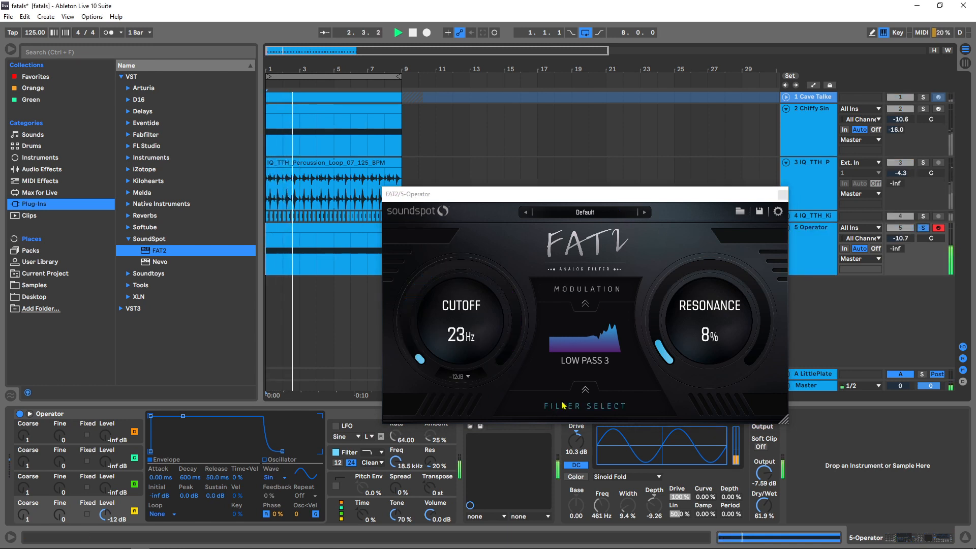
Step: In the modulation view of Operator's FAT2, shift Envelope 1's first peak point slightly later and close the window
left_click(588, 306)
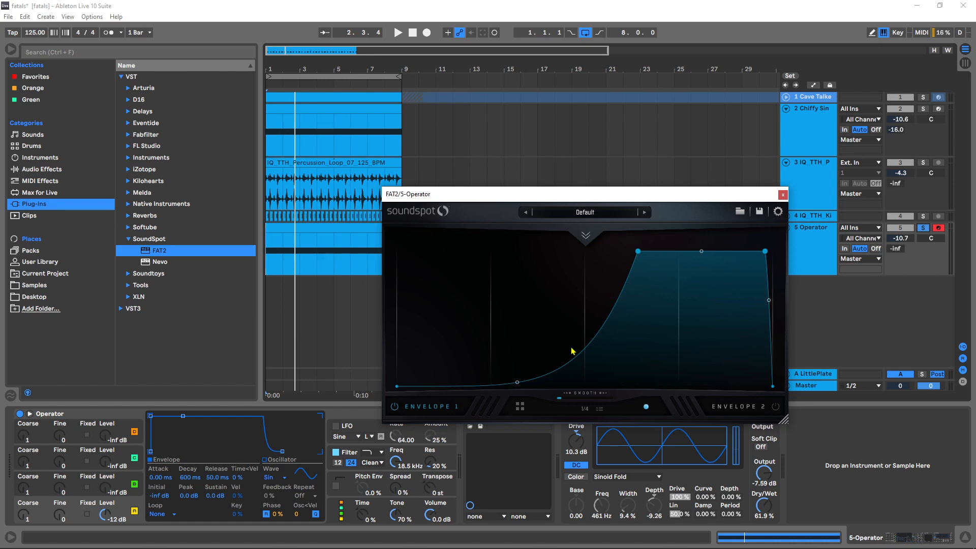
mouse_move(639, 252)
left_mouse_down()
mouse_move(519, 255)
mouse_move(617, 257)
mouse_move(645, 245)
left_mouse_up()
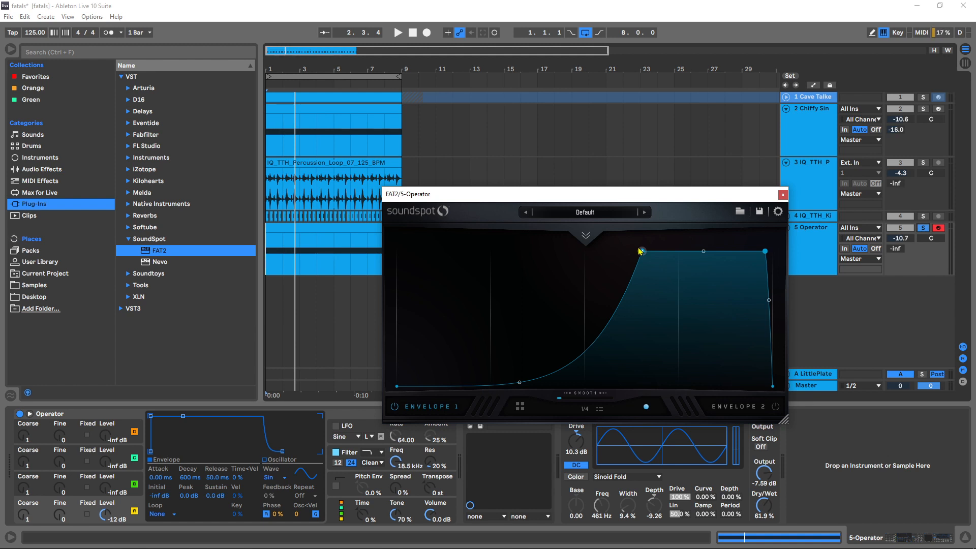
left_click(783, 194)
Step: Unfreeze the Cave Talkers track and expand it, collapsing the Chiffy Sinusoid Lead and percussion loop tracks
left_click(786, 108)
left_click(815, 98)
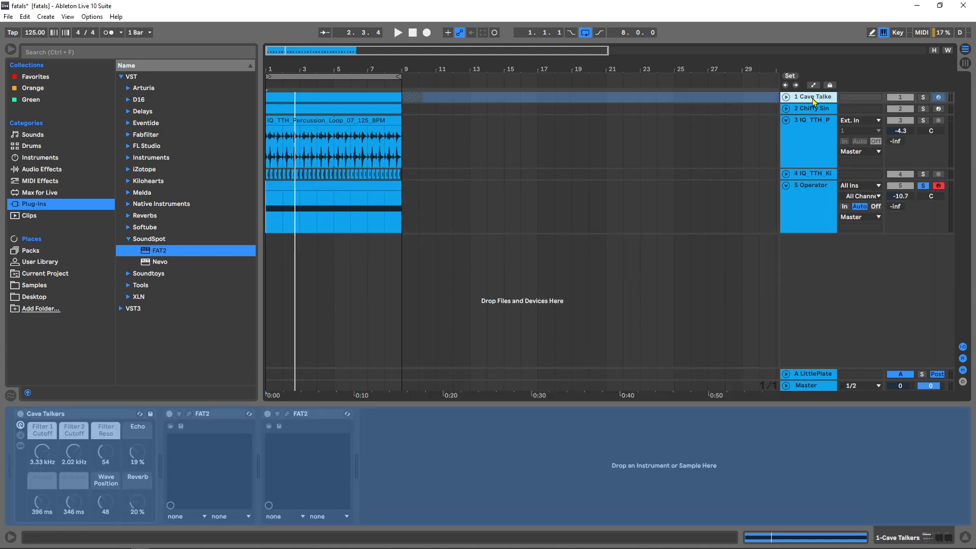
right_click(809, 99)
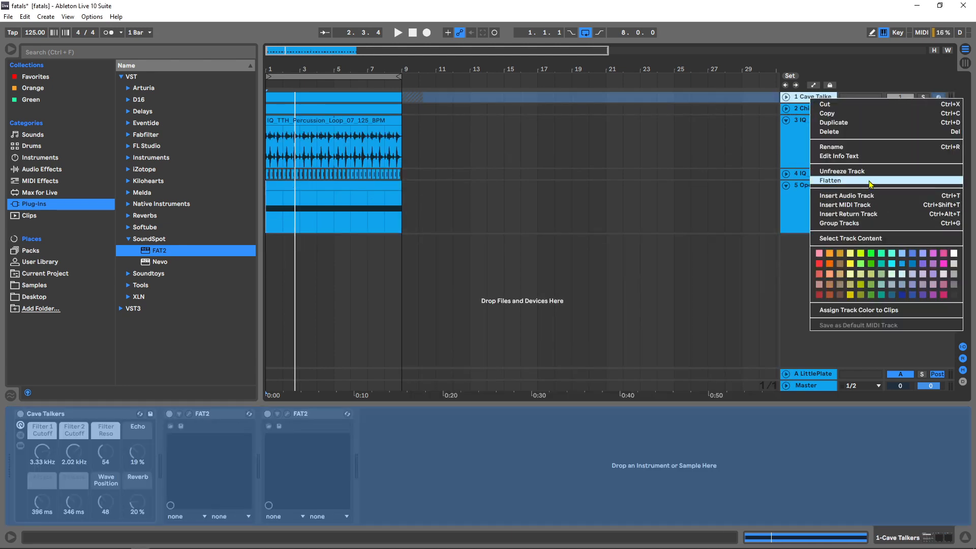
left_click(855, 176)
left_click(785, 120)
left_click(786, 96)
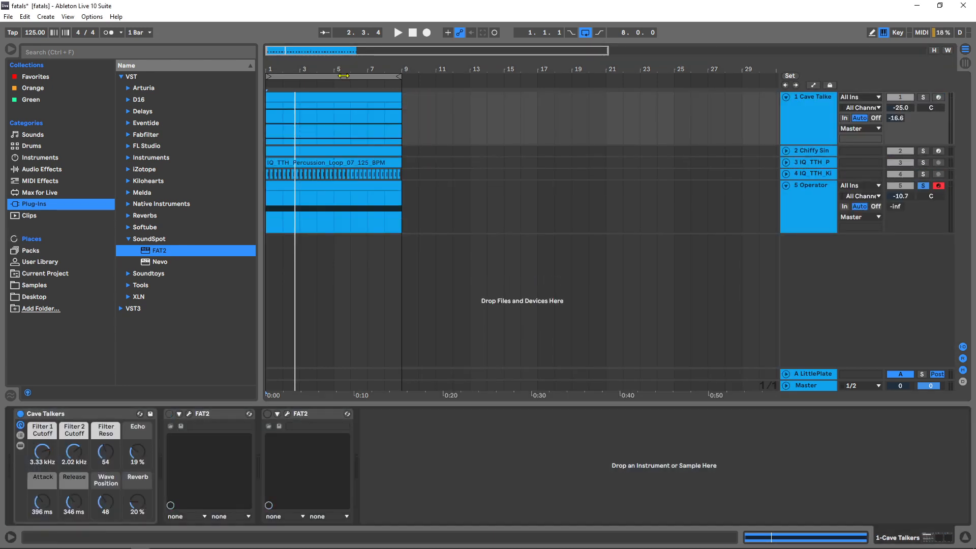
Step: Select the eight-bar loop, solo the Cave Talkers track and play it with both FAT2 devices bypassed
left_click(344, 75)
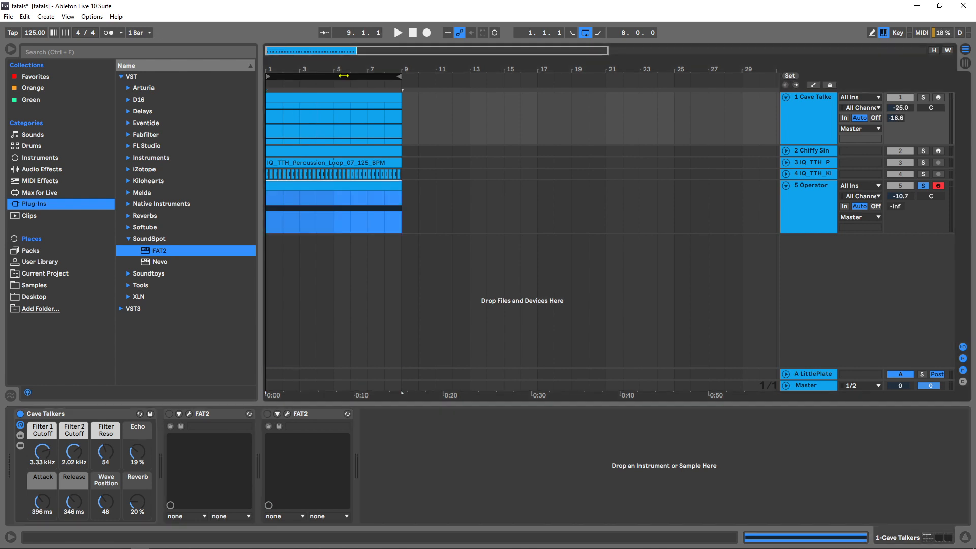
left_click(923, 98)
key("space")
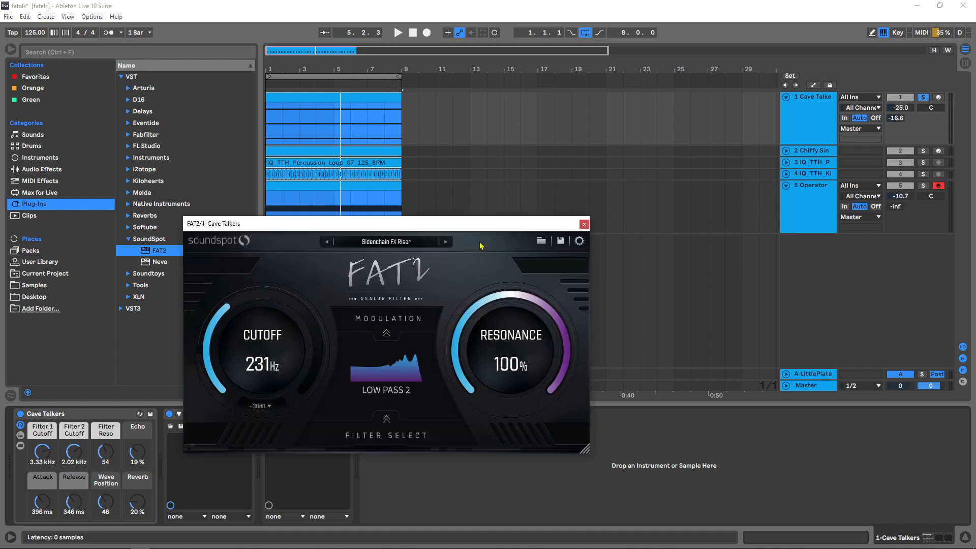
Step: Audition Cave Talkers from the start with its first FAT2 enabled and the plugin window moved clear of the clips
left_click_drag(366, 229, 445, 210)
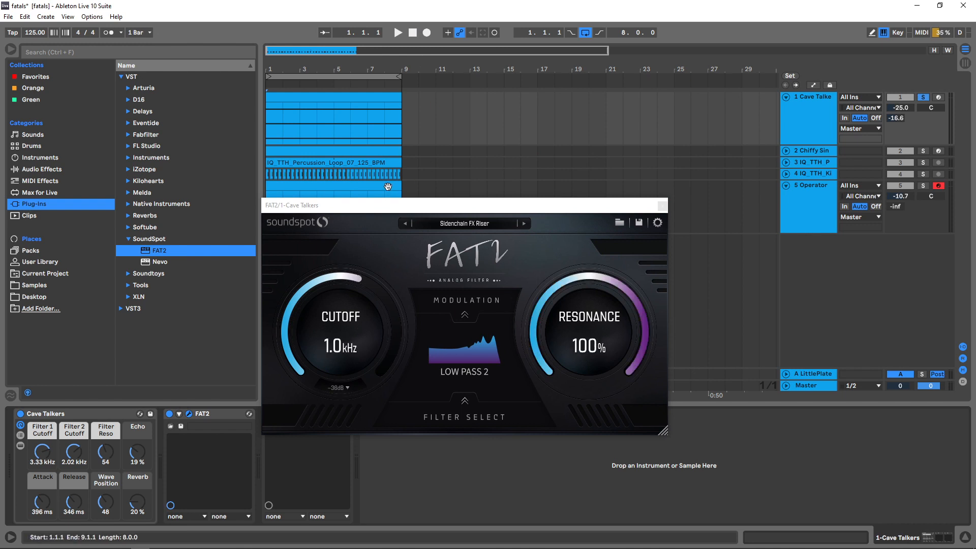
key("space")
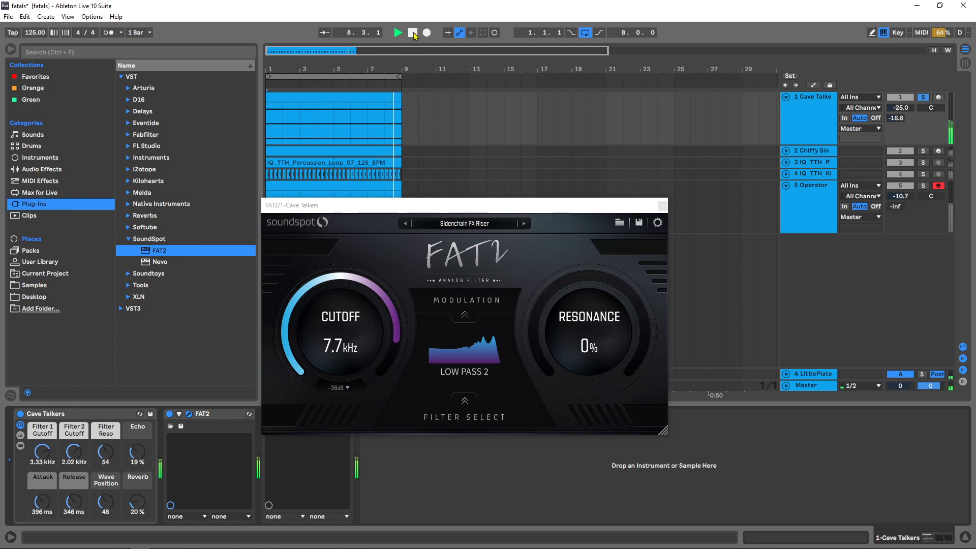
left_click(413, 34)
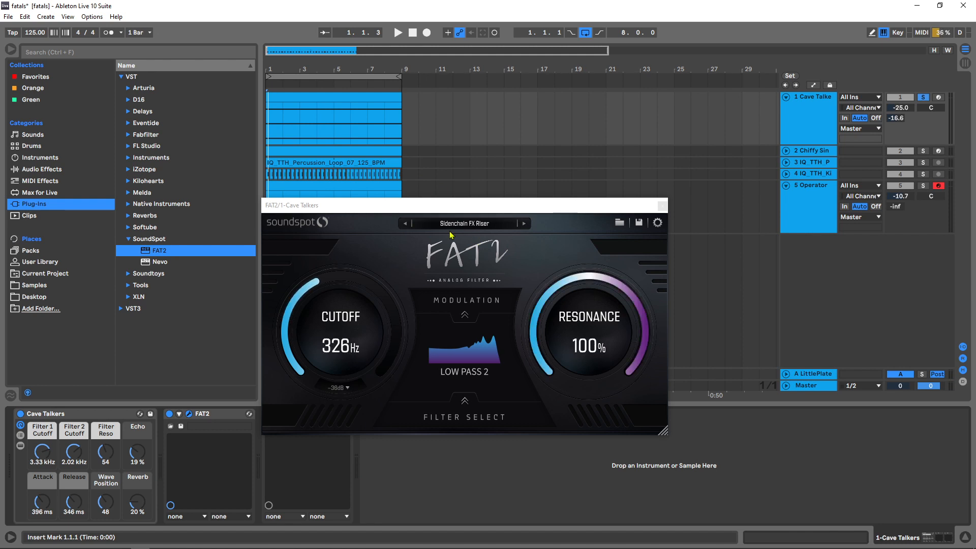
left_click_drag(510, 212, 536, 142)
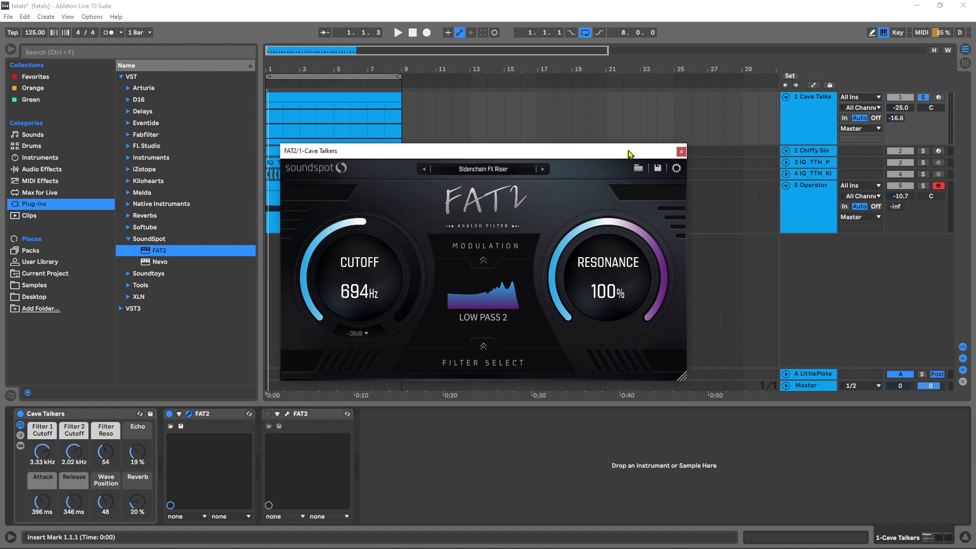
Step: Enable the second FAT2 on Cave Talkers, open its window beside the first, and close the first FAT2's window
left_click(288, 414)
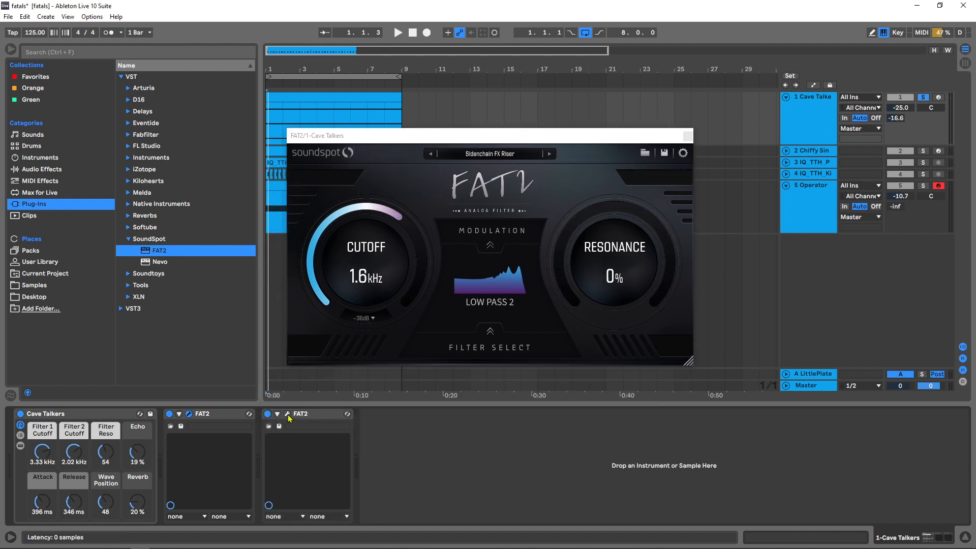
left_click(288, 414)
left_click_drag(522, 119, 502, 136)
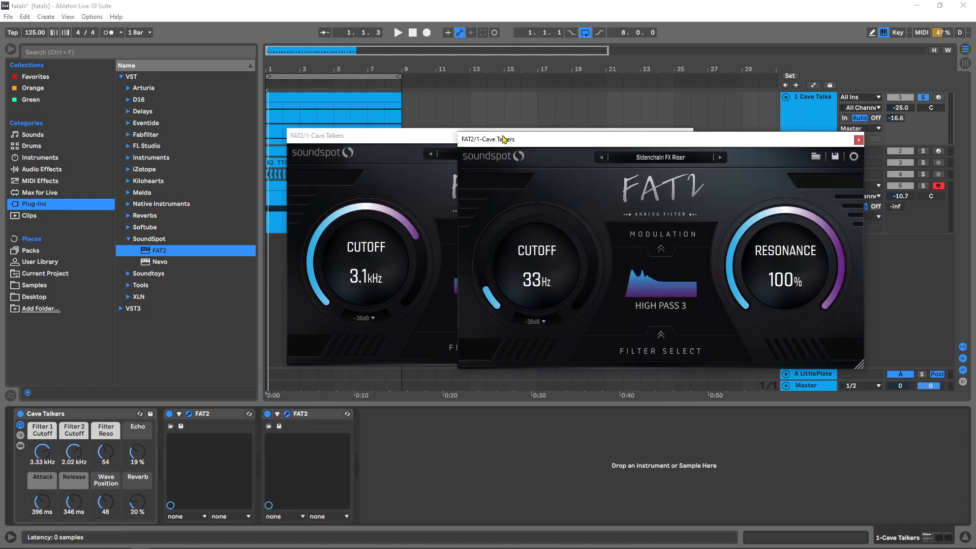
left_click(422, 138)
left_click(688, 136)
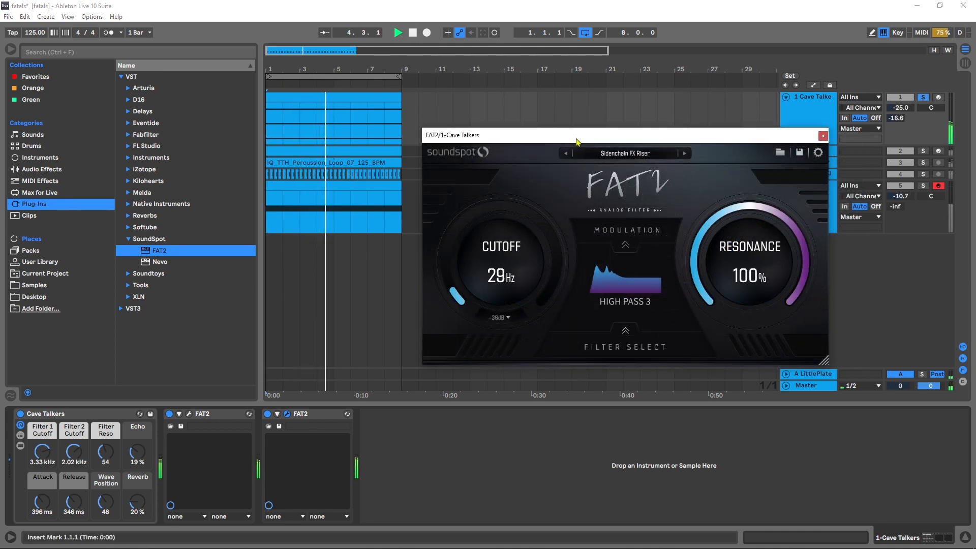
Step: Finish auditioning Cave Talkers through both FAT2 devices and reposition the second FAT2's window over the arrangement
left_click(412, 34)
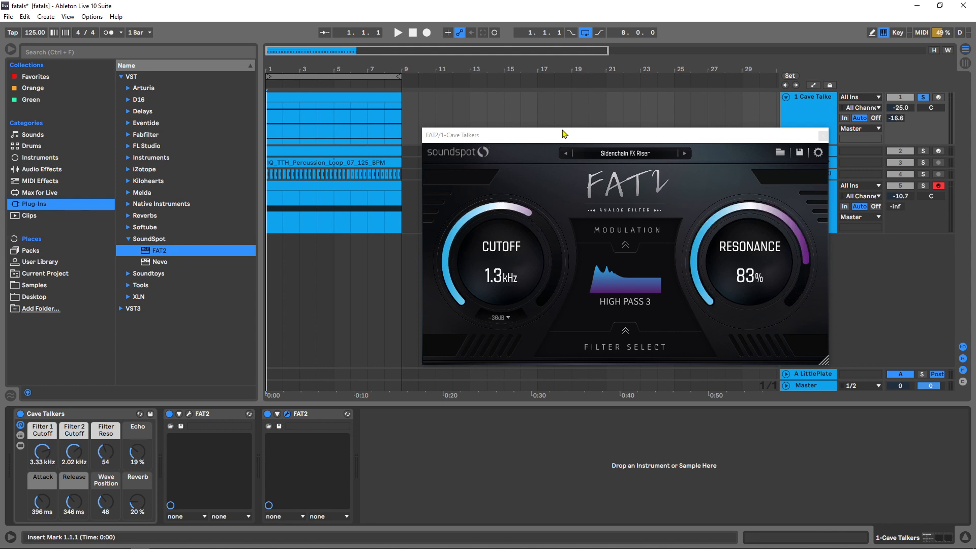
left_click_drag(563, 133, 502, 162)
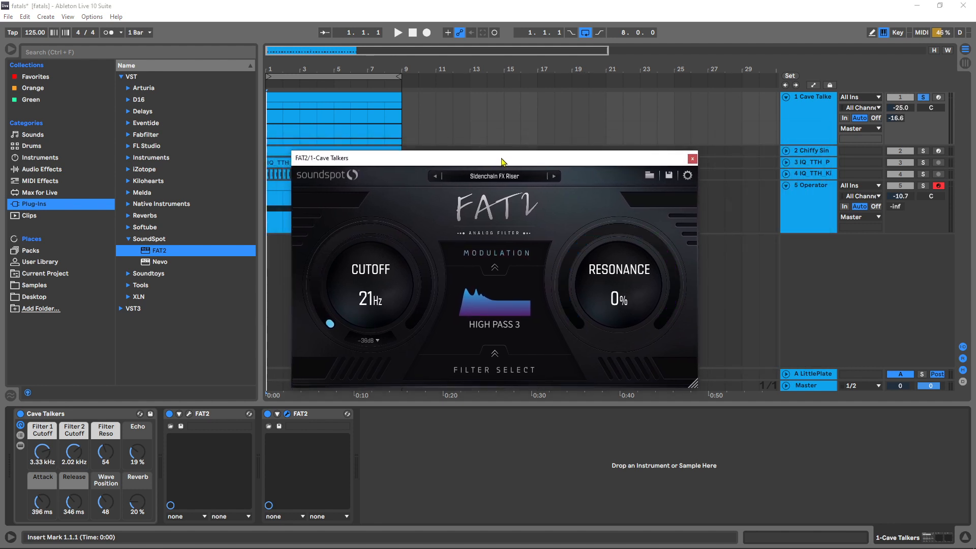
left_click(397, 32)
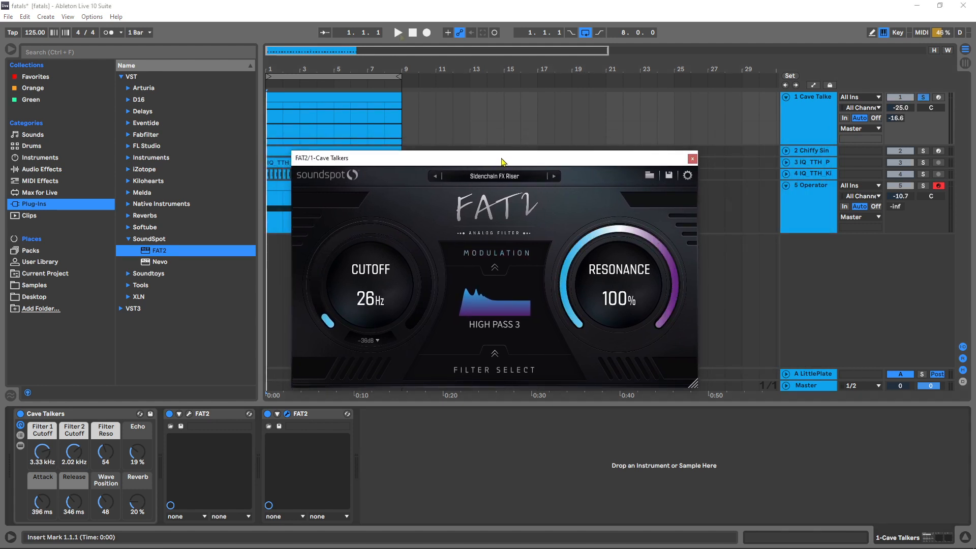